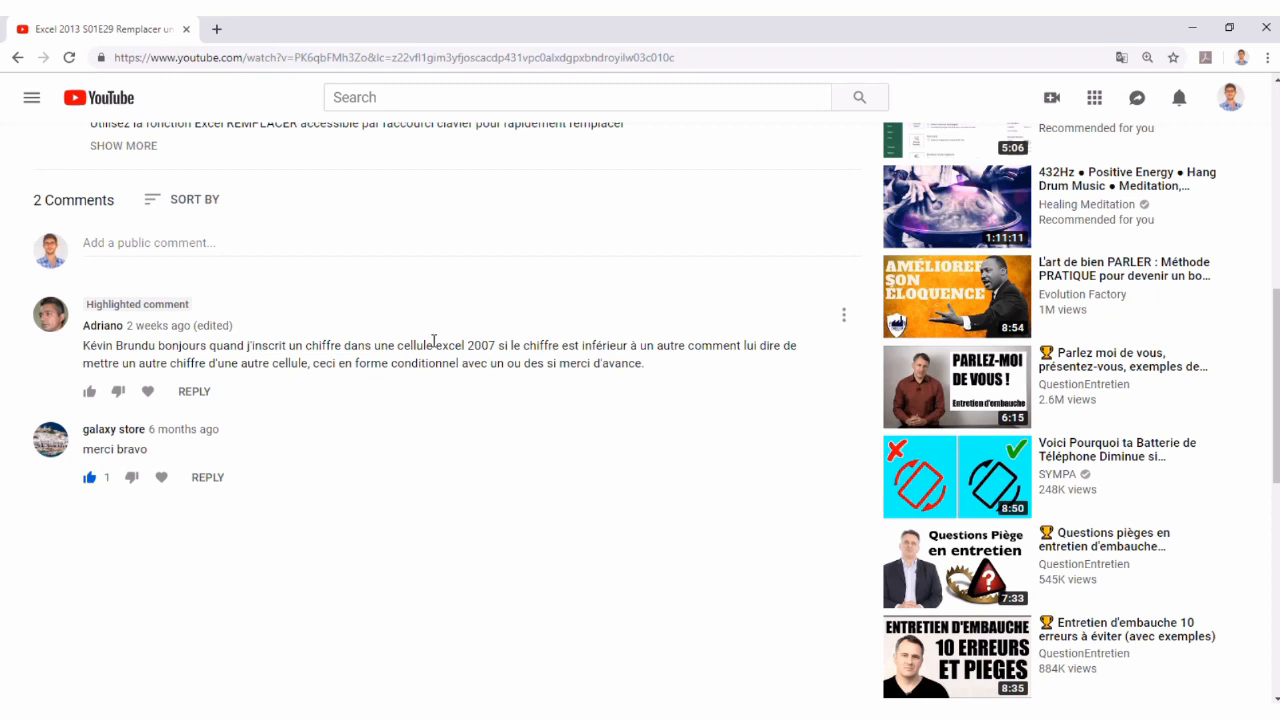
# Step: Switch from the browser to the Excel workbook and enter 2 as the Valeur for index XY in C2
pyautogui.scroll(7, 433, 343)
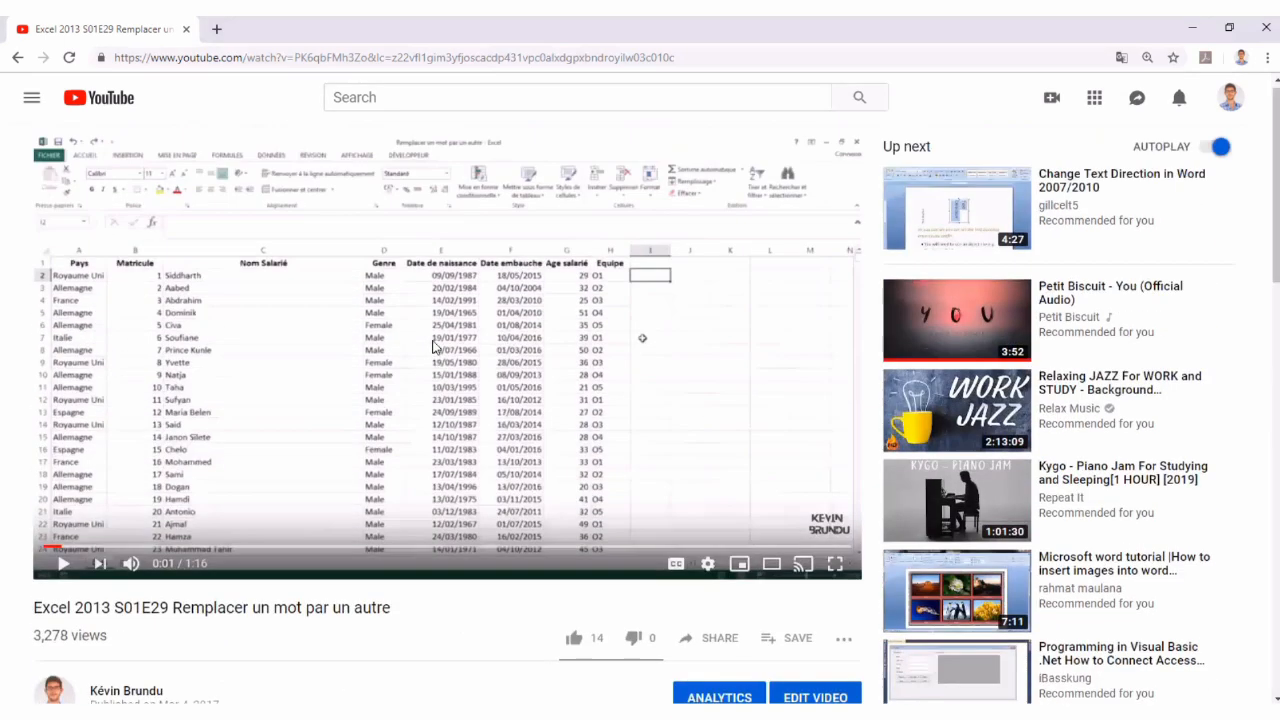
pyautogui.click(1182, 32)
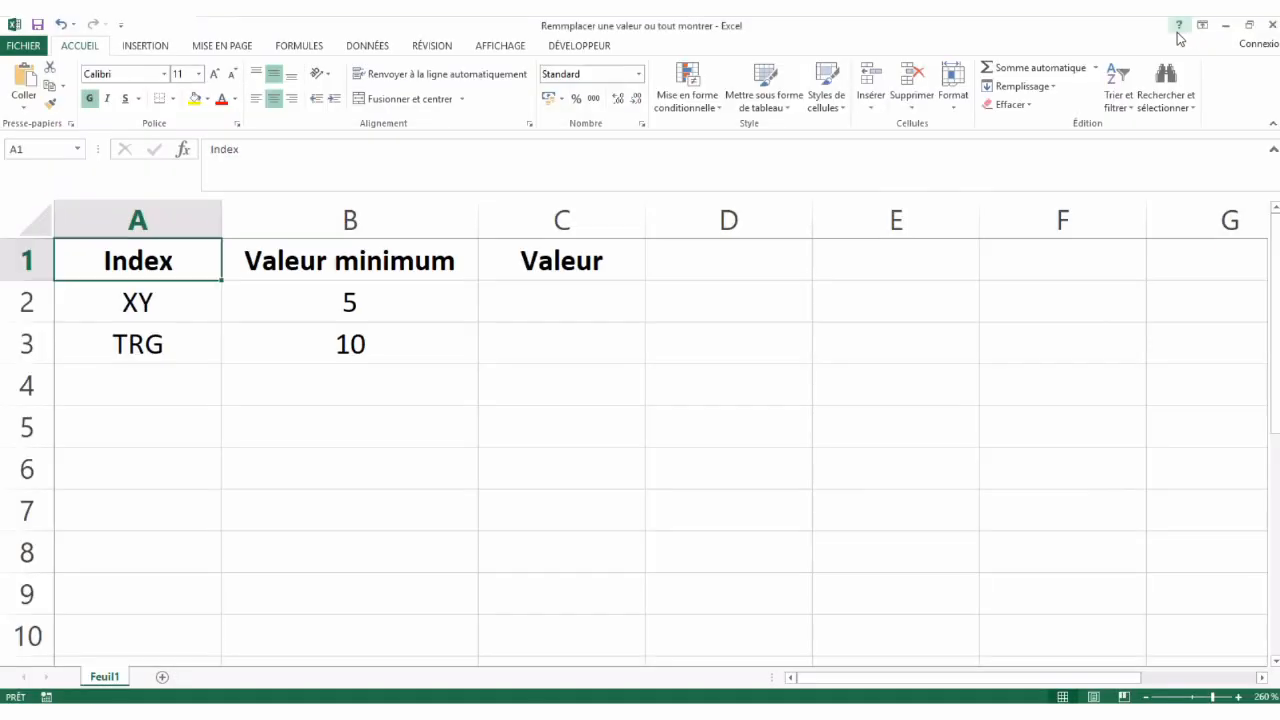
pyautogui.click(235, 305)
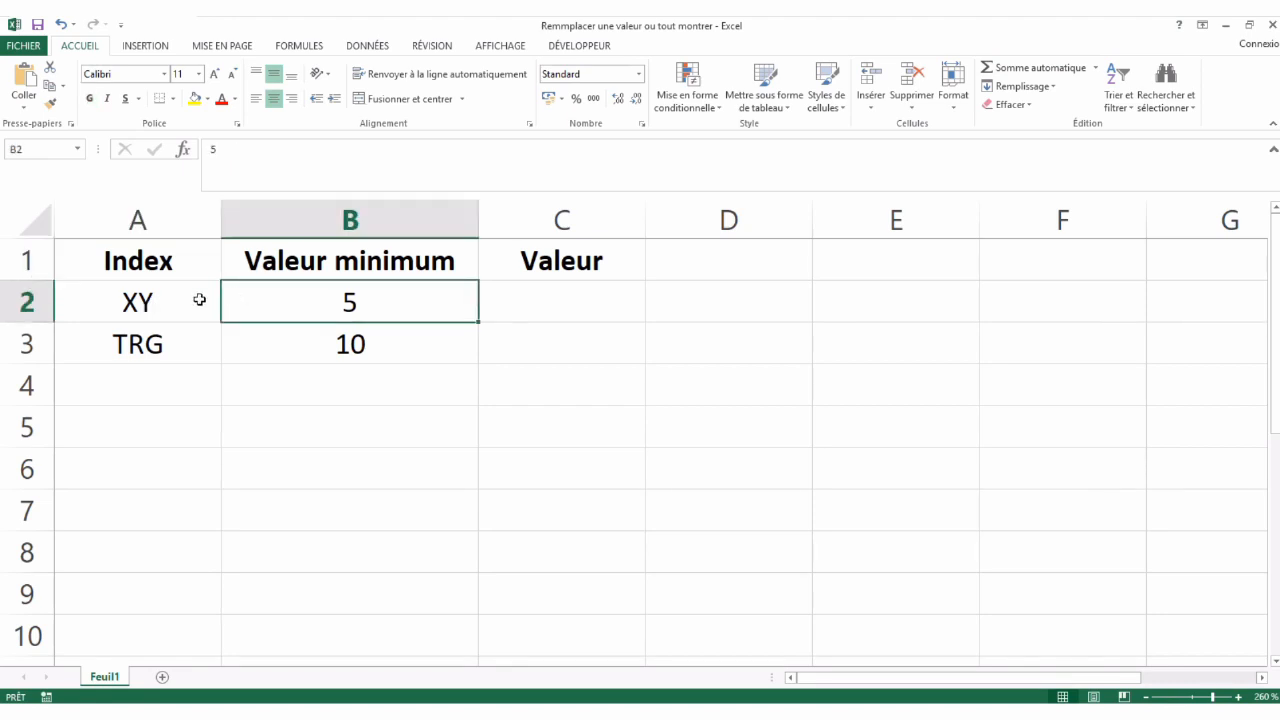
pyautogui.click(193, 300)
pyautogui.click(291, 307)
pyautogui.click(520, 312)
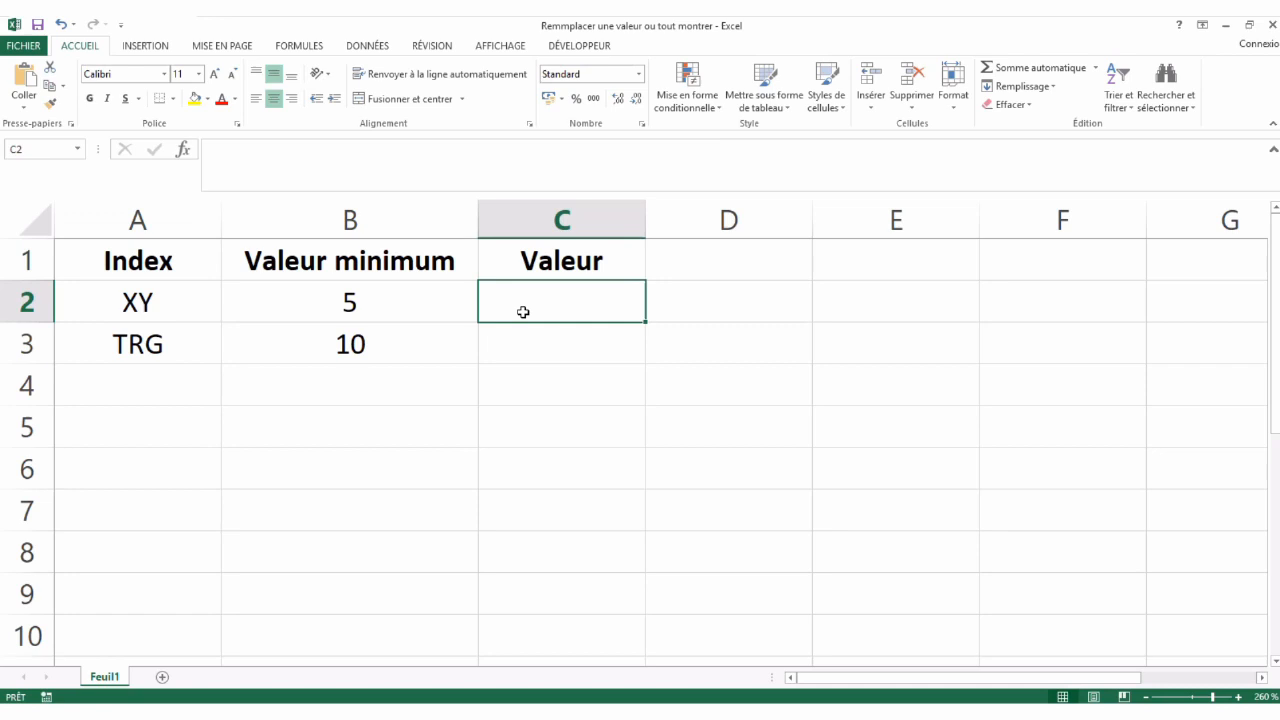
pyautogui.write('2')
pyautogui.press('Return')
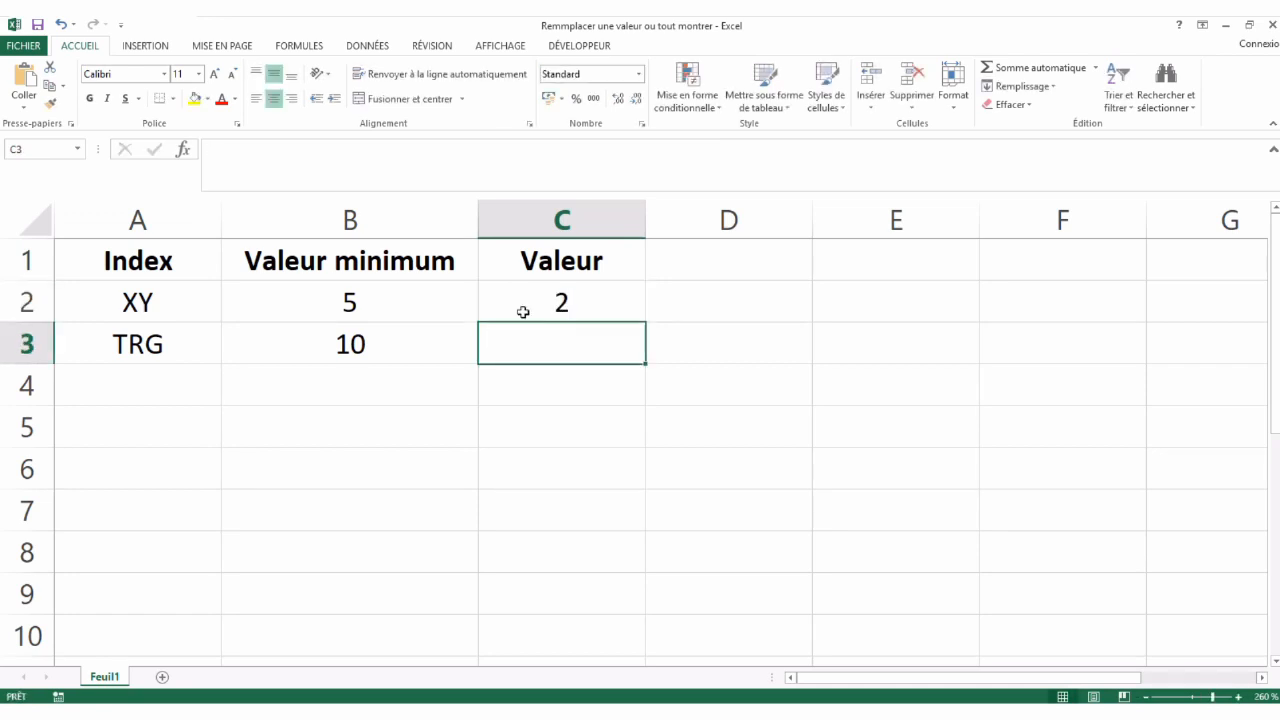
# Step: Enter 8 as the Valeur for index TRG in C3
pyautogui.click(522, 312)
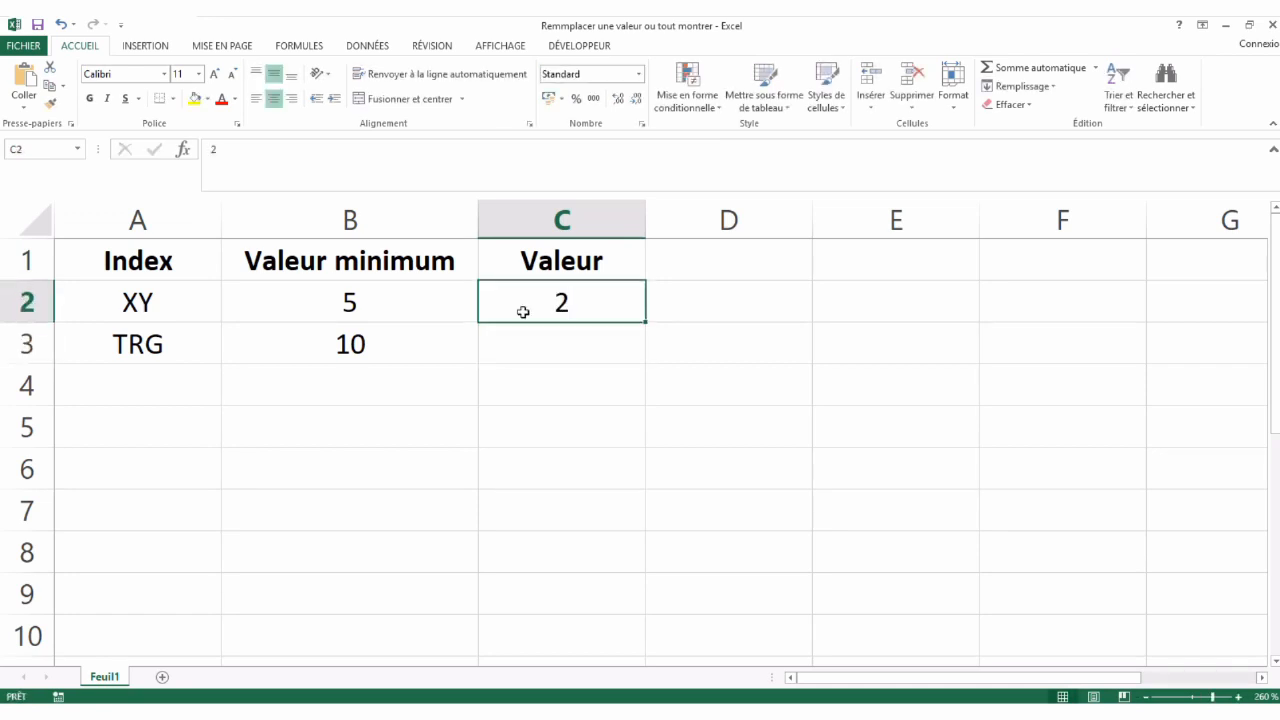
pyautogui.press('Return')
pyautogui.write('8')
pyautogui.press('Return')
pyautogui.press('Up')
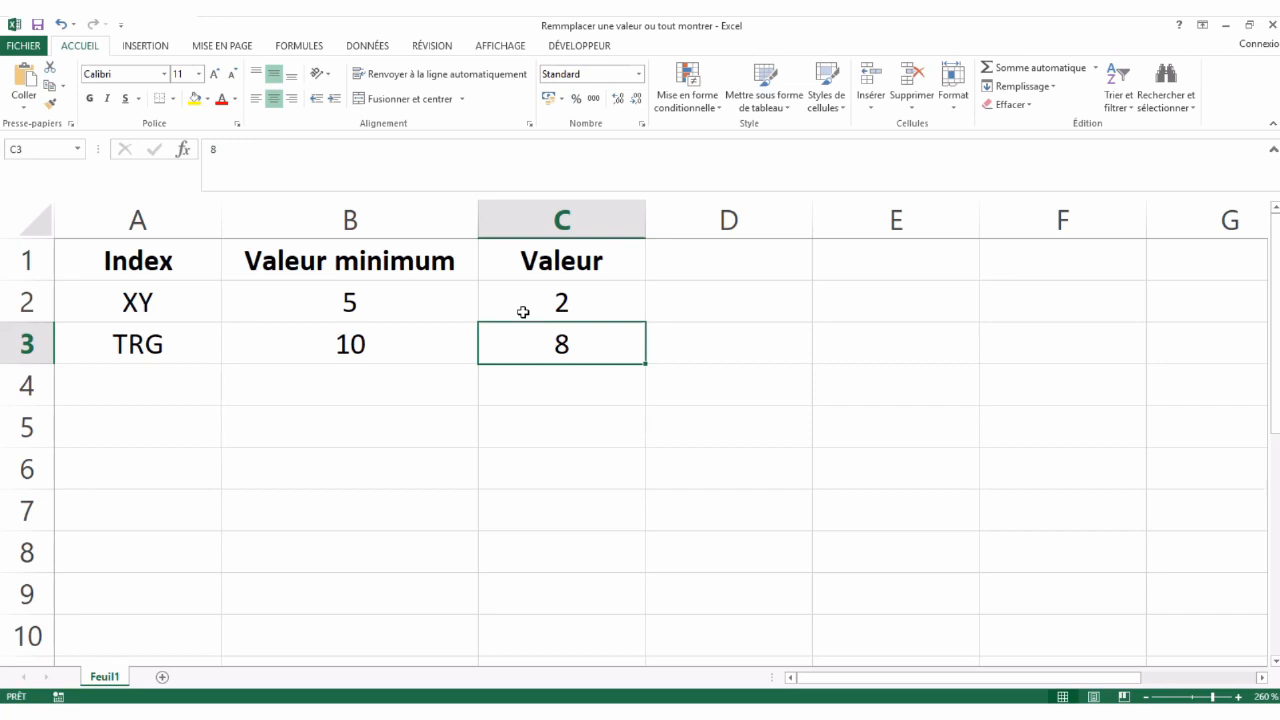
pyautogui.press('Up')
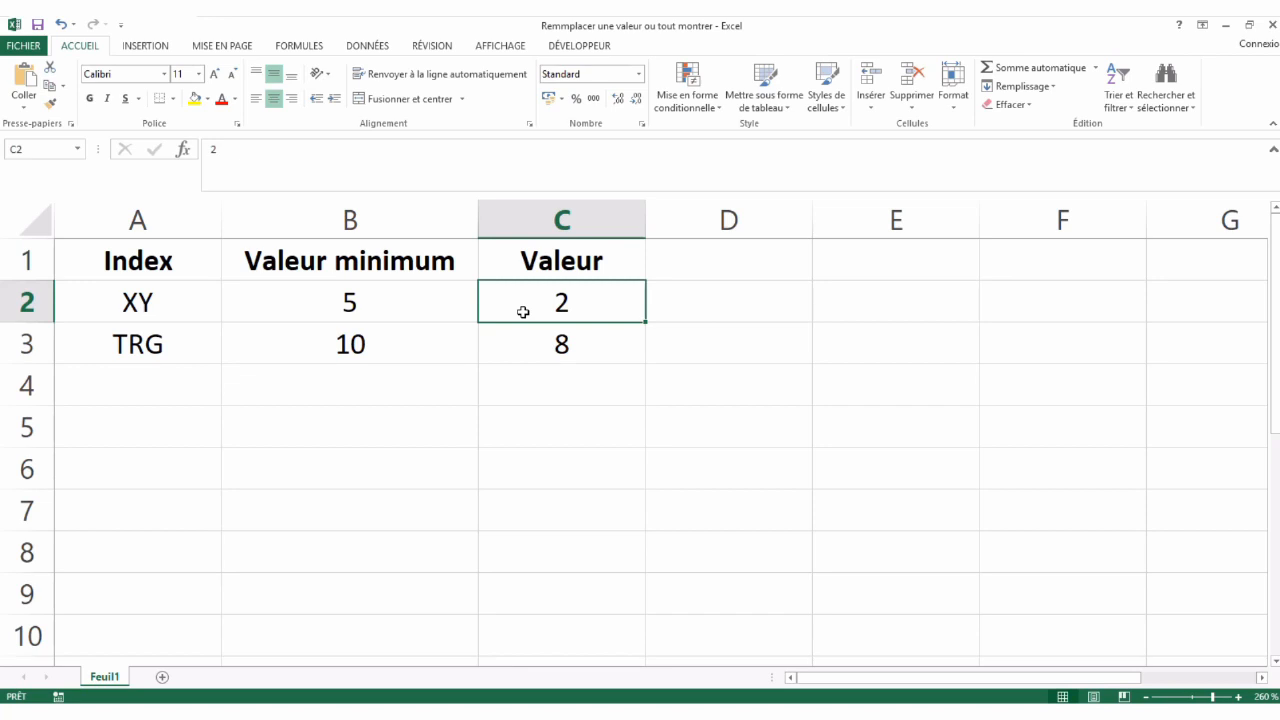
pyautogui.press('Down')
pyautogui.press('Down')
pyautogui.press('Up')
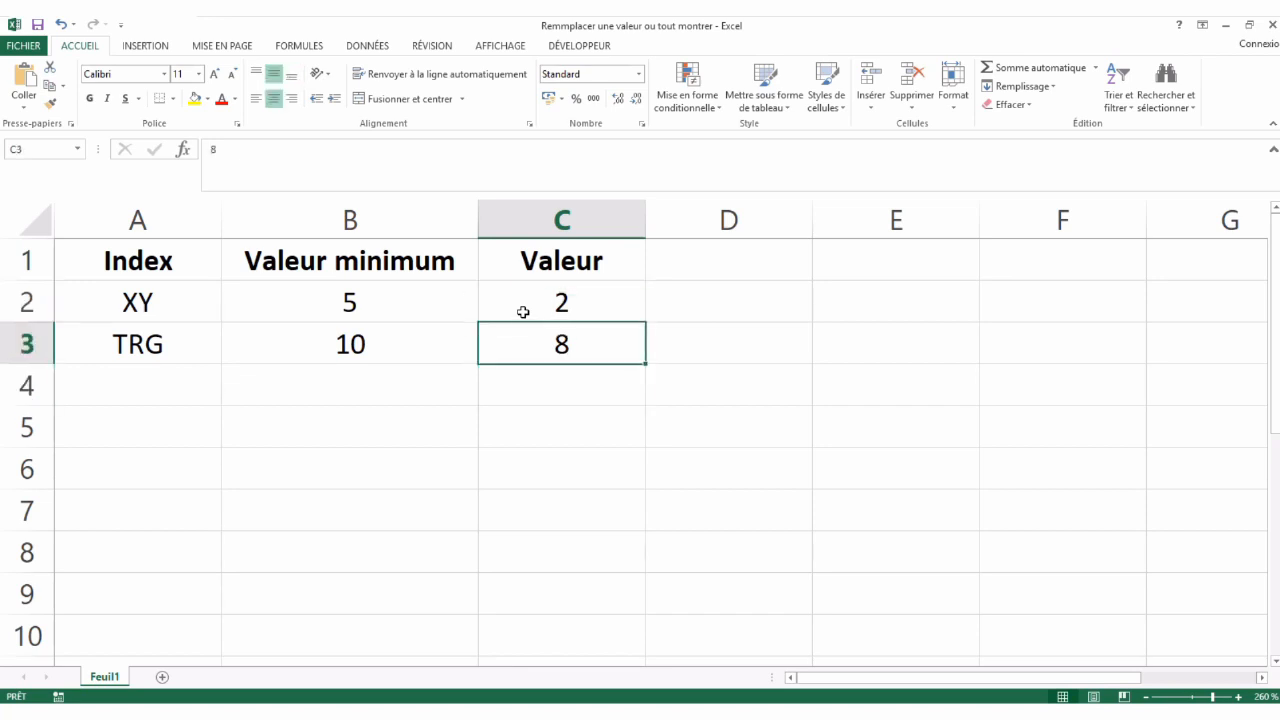
pyautogui.write('=SI')
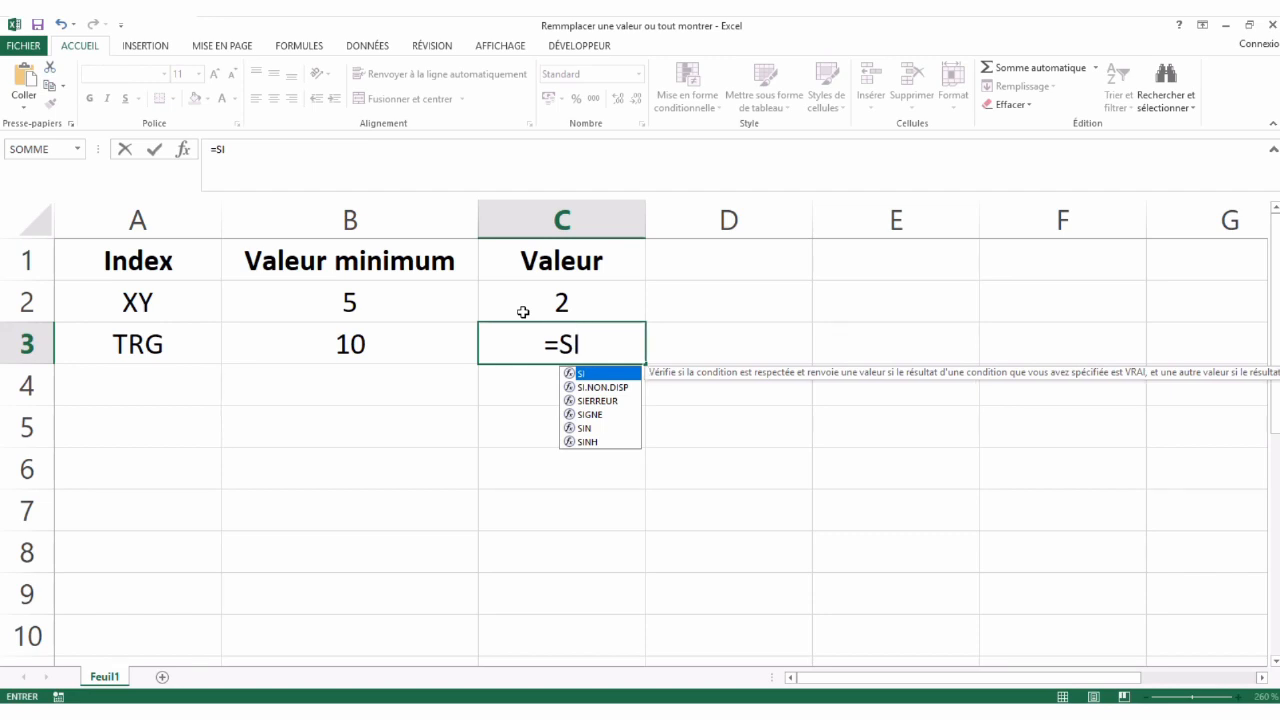
pyautogui.press('Down')
pyautogui.press('Up')
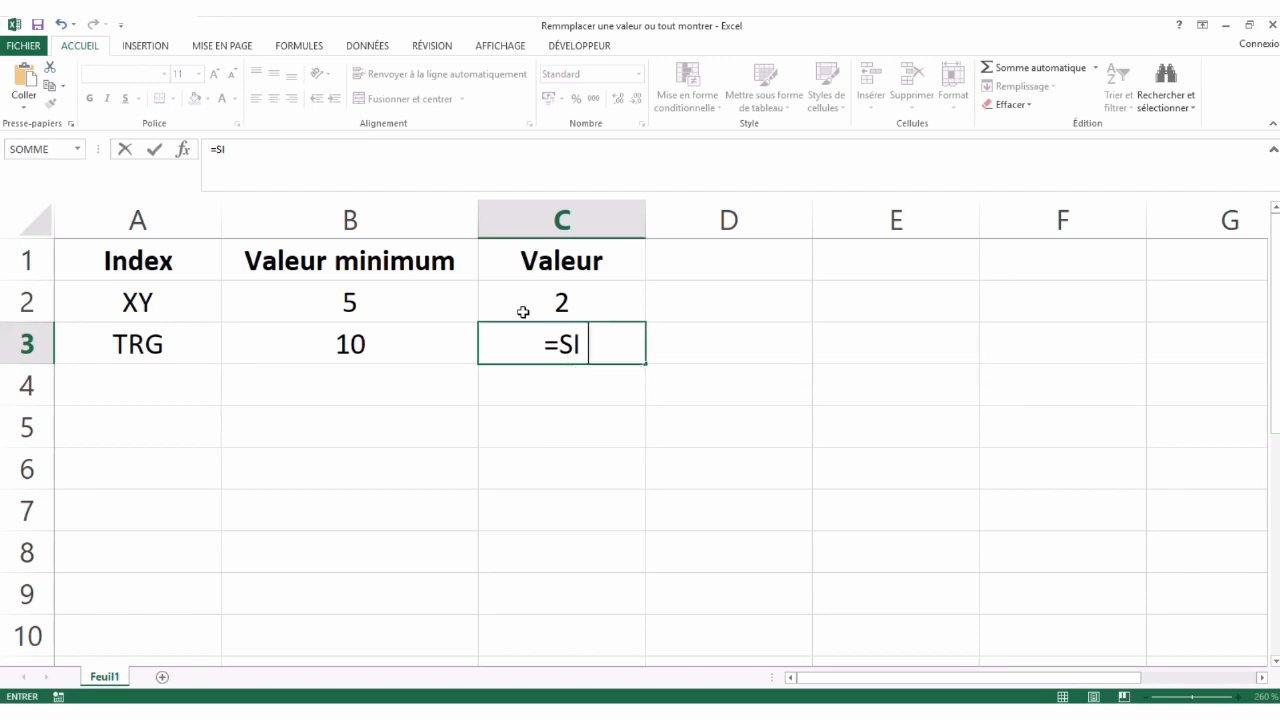
pyautogui.press('Escape')
pyautogui.press('Escape')
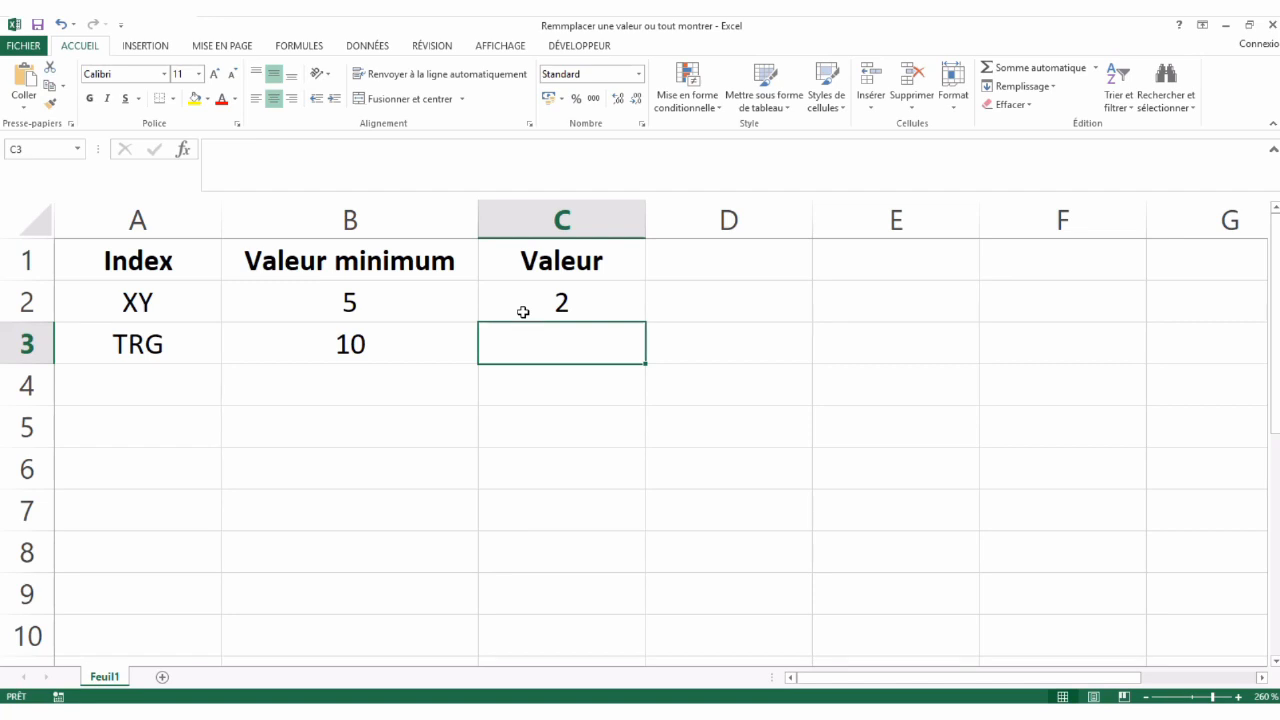
# Step: Replace the Valeur for index XY in C2 with 5
pyautogui.click(539, 297)
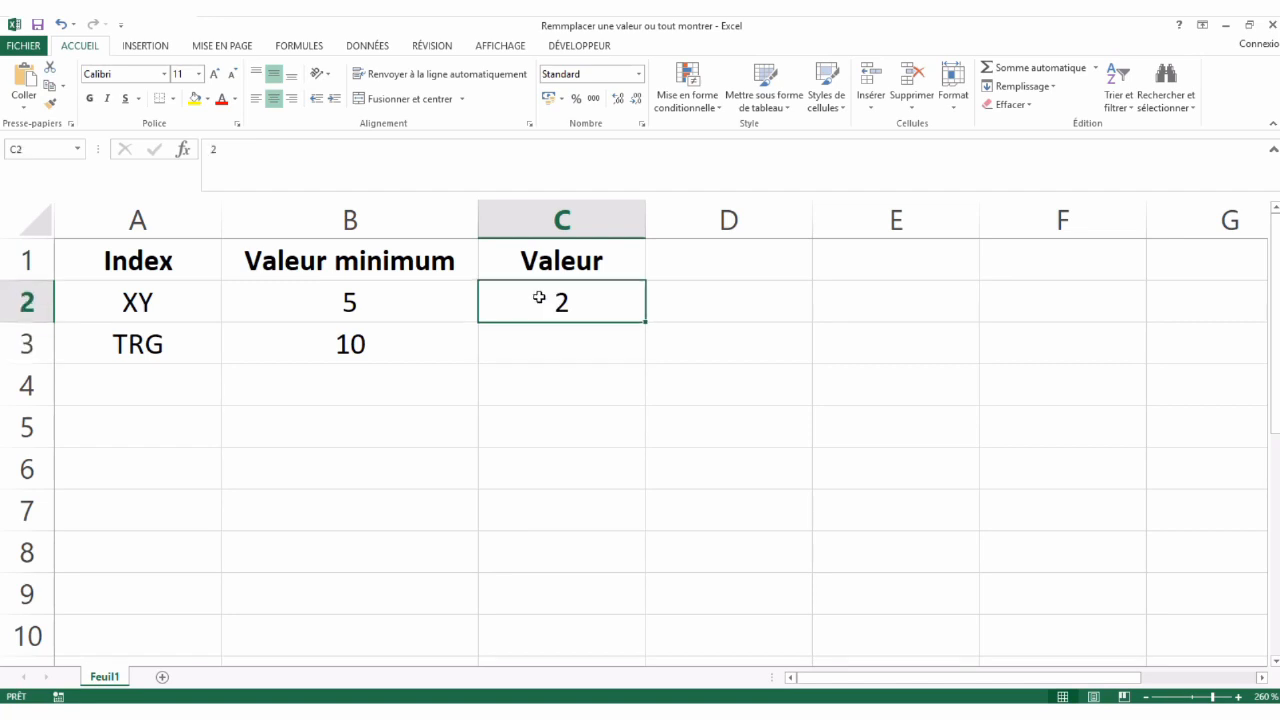
pyautogui.click(452, 303)
pyautogui.click(523, 301)
pyautogui.click(557, 340)
pyautogui.click(565, 300)
pyautogui.doubleClick(565, 300)
pyautogui.press('Return')
pyautogui.click(565, 300)
pyautogui.write('5')
pyautogui.press('Return')
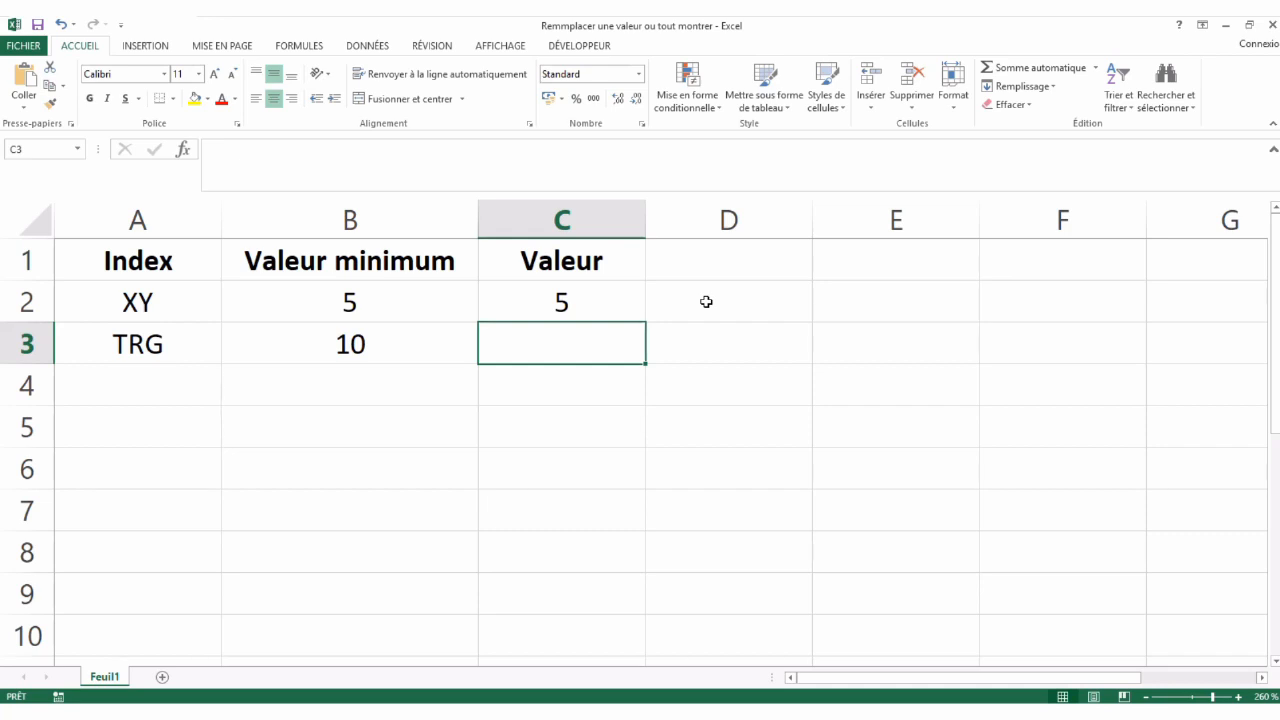
# Step: Set the Valeur for XY in C2 to 2 and for TRG in C3 to 8
pyautogui.press('Up')
pyautogui.write('2')
pyautogui.press('Return')
pyautogui.write('8')
pyautogui.press('Tab')
# Step: Add the header "Valeur retenue" in D1 and autofit the width of column D
pyautogui.press('Left')
pyautogui.press('Up')
pyautogui.press('Up')
pyautogui.press('Left')
pyautogui.press('Left')
pyautogui.press('Right')
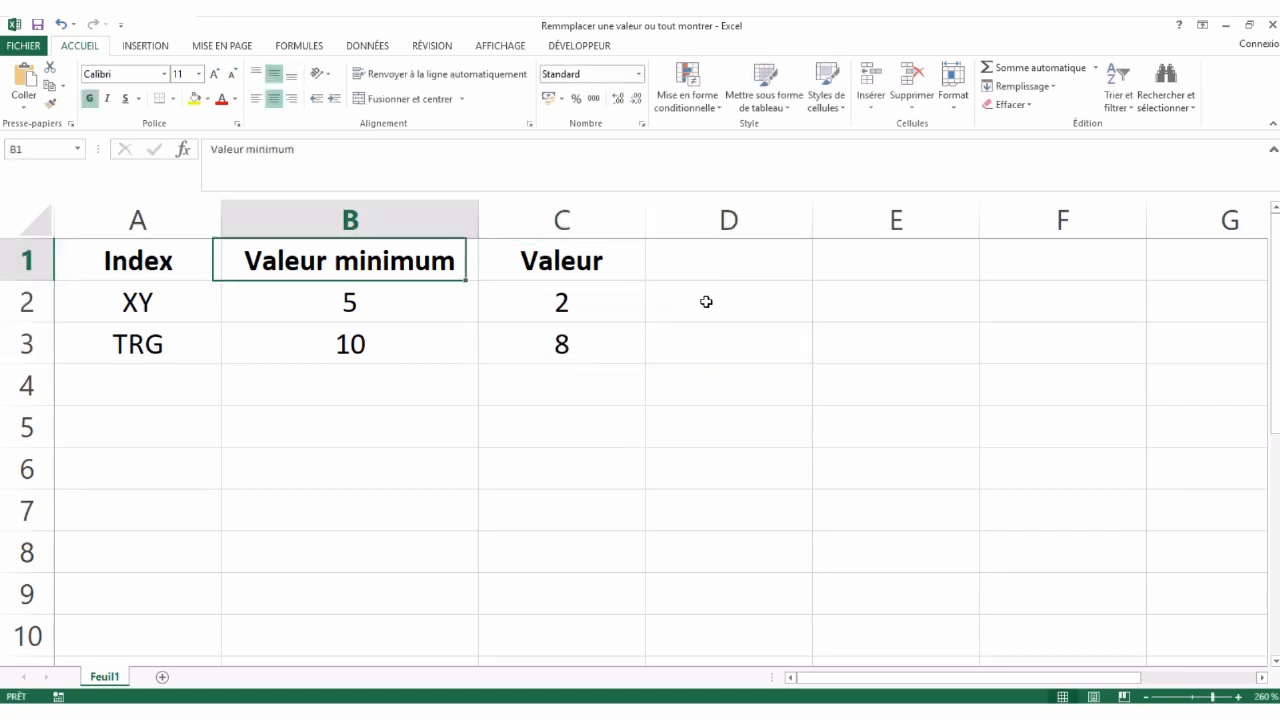
pyautogui.press('Right')
pyautogui.press('Right')
pyautogui.write('Valeur retenue')
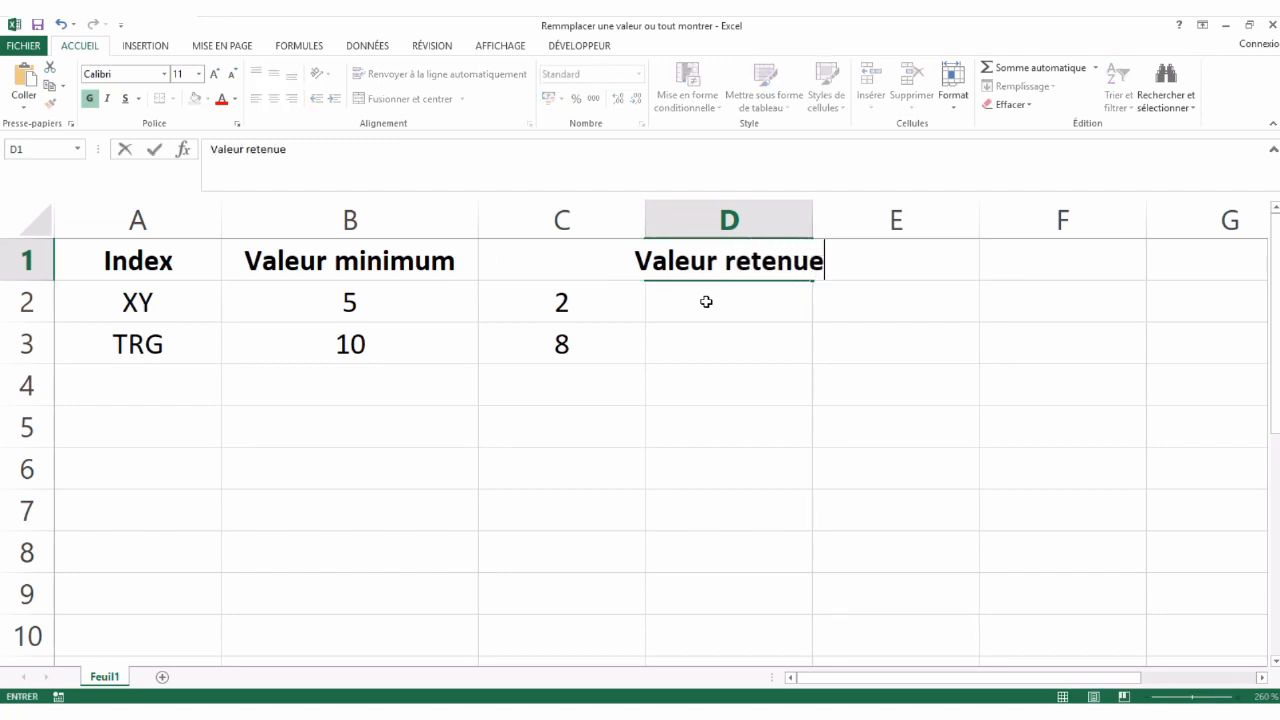
pyautogui.press('Return')
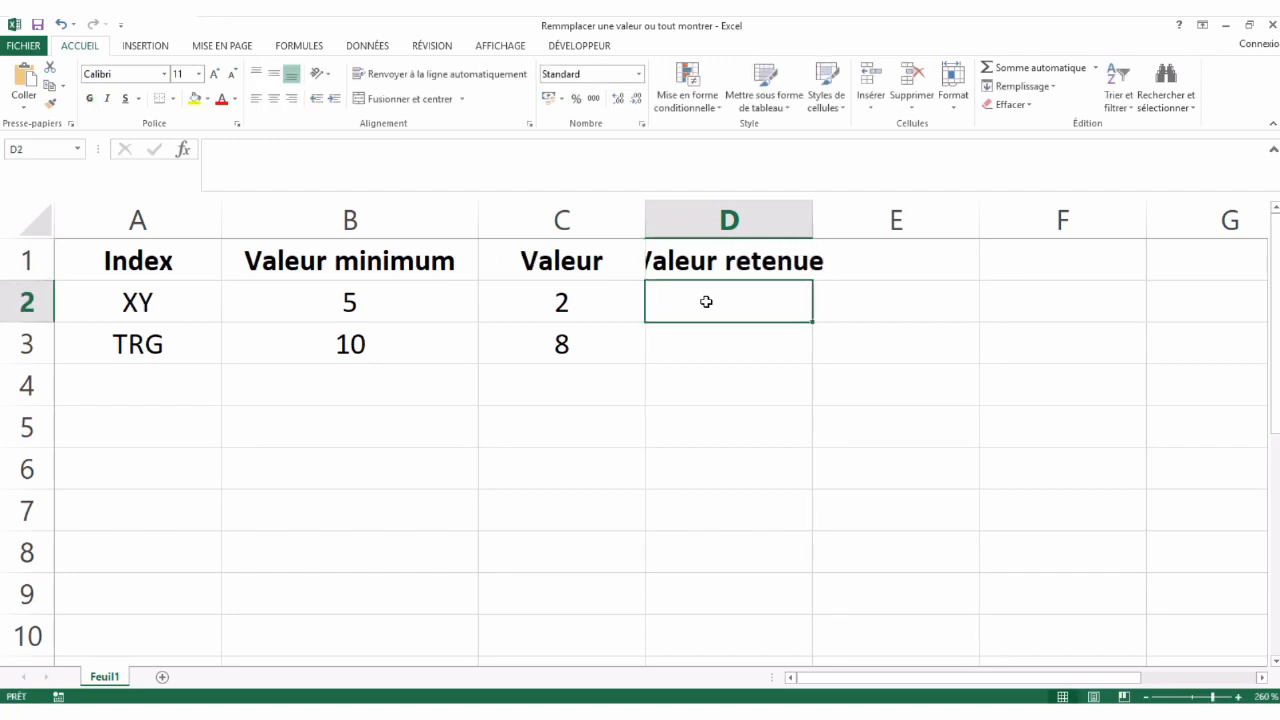
pyautogui.doubleClick(812, 220)
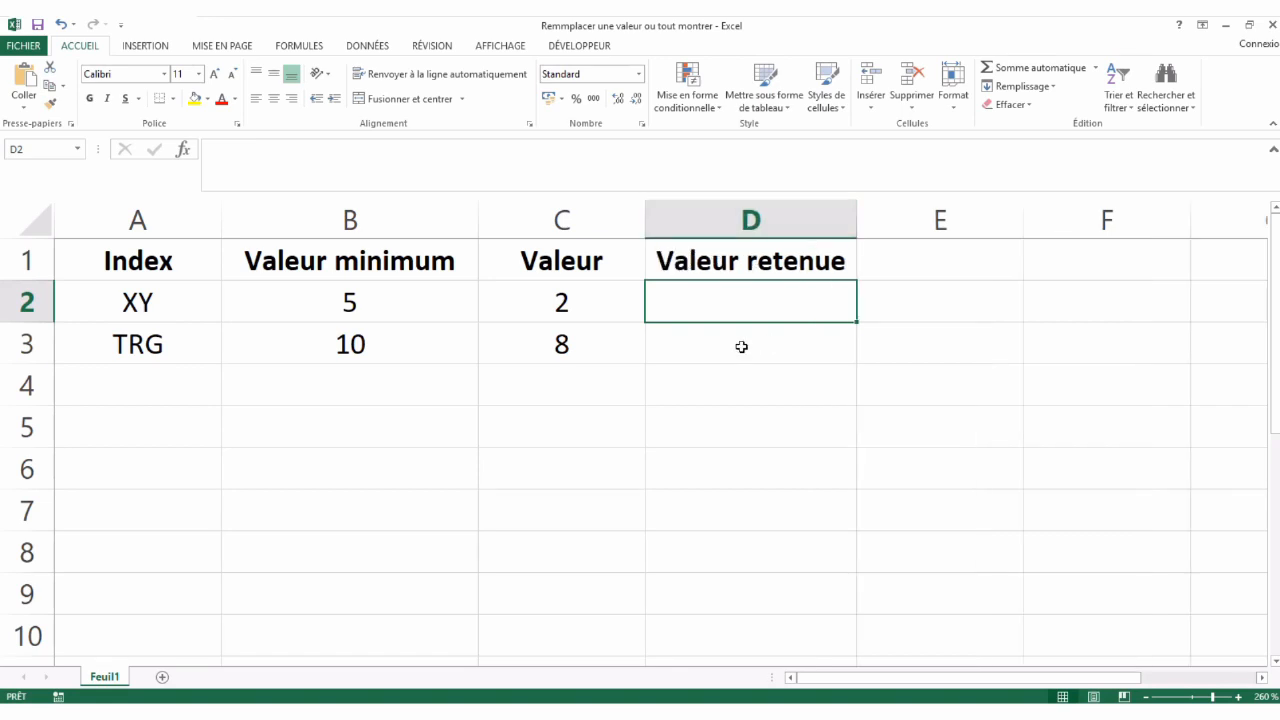
# Step: Enter the formula =SI(C2<B2;B2;C2) in D2 to keep the minimum whenever the value is lower
pyautogui.write('=SI(')
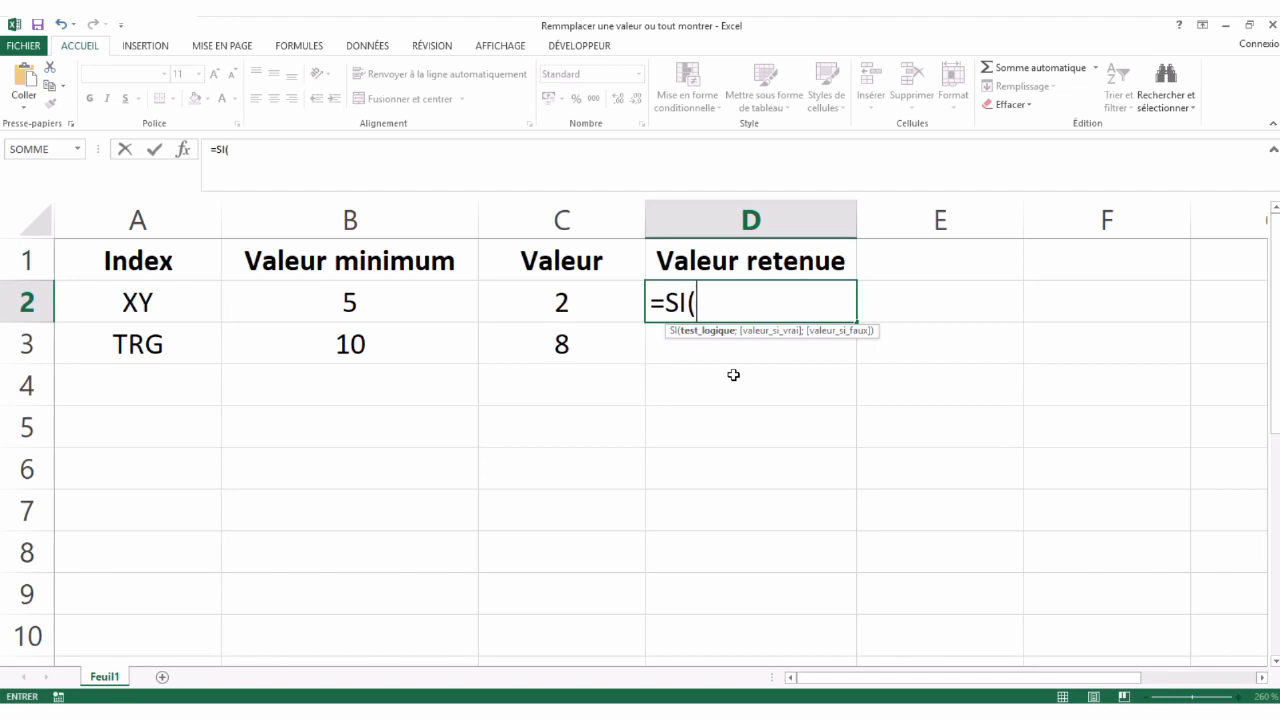
pyautogui.click(523, 303)
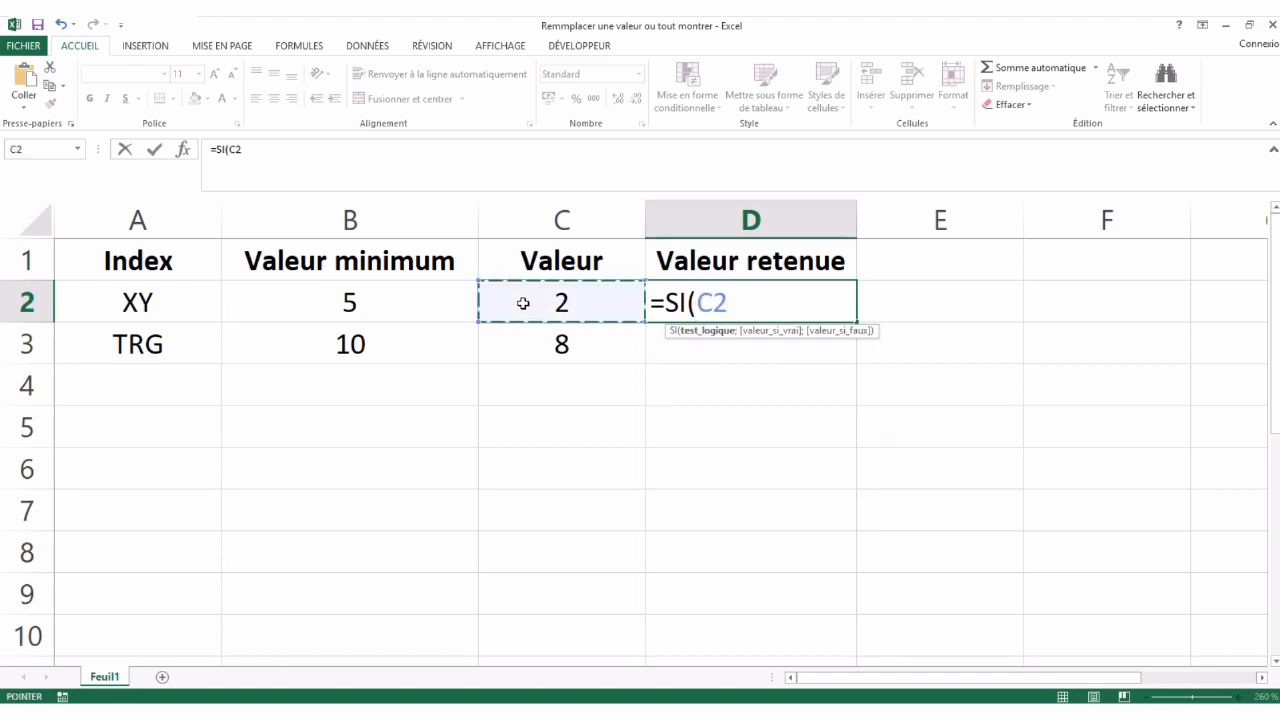
pyautogui.write('>')
pyautogui.press('BackSpace')
pyautogui.write('<')
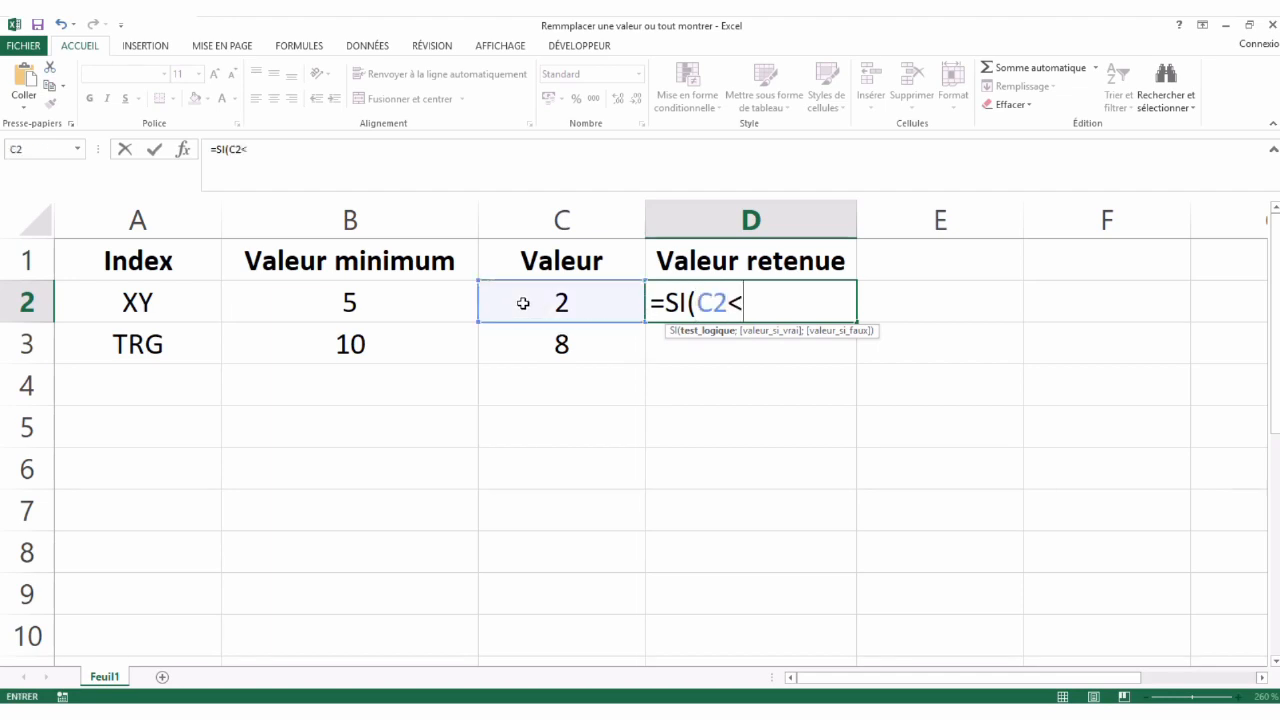
pyautogui.click(412, 307)
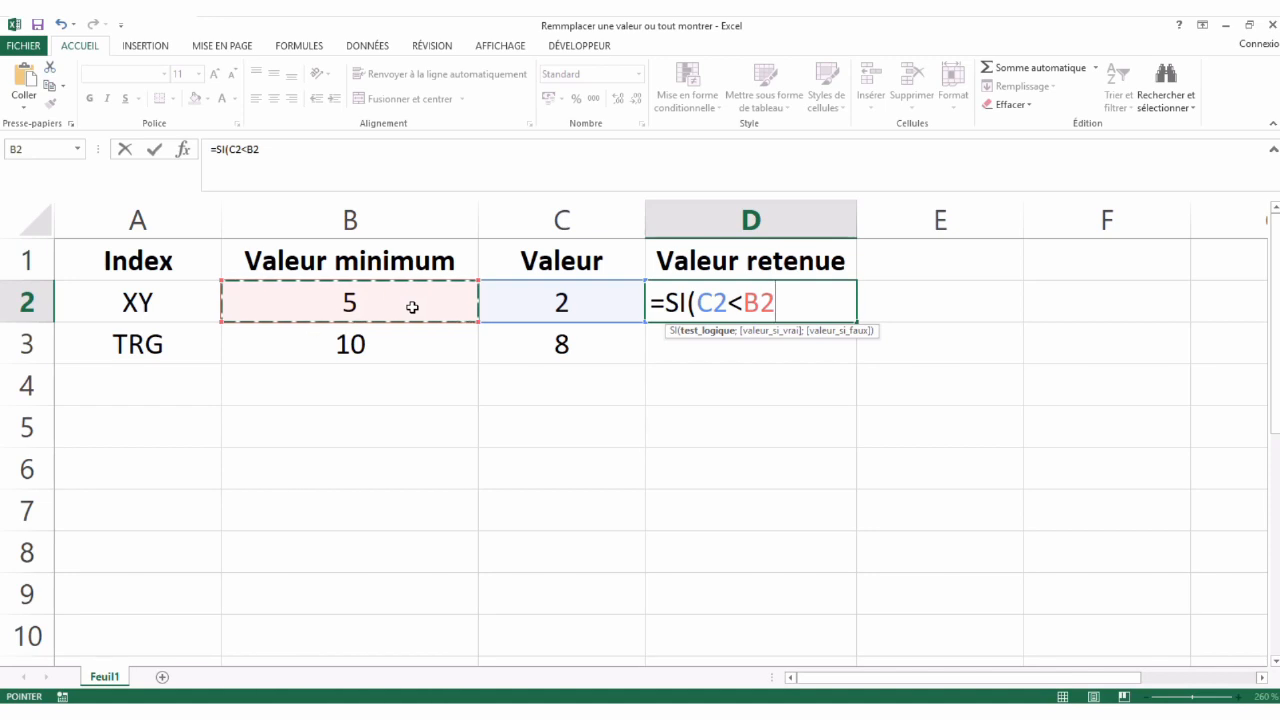
pyautogui.write(';')
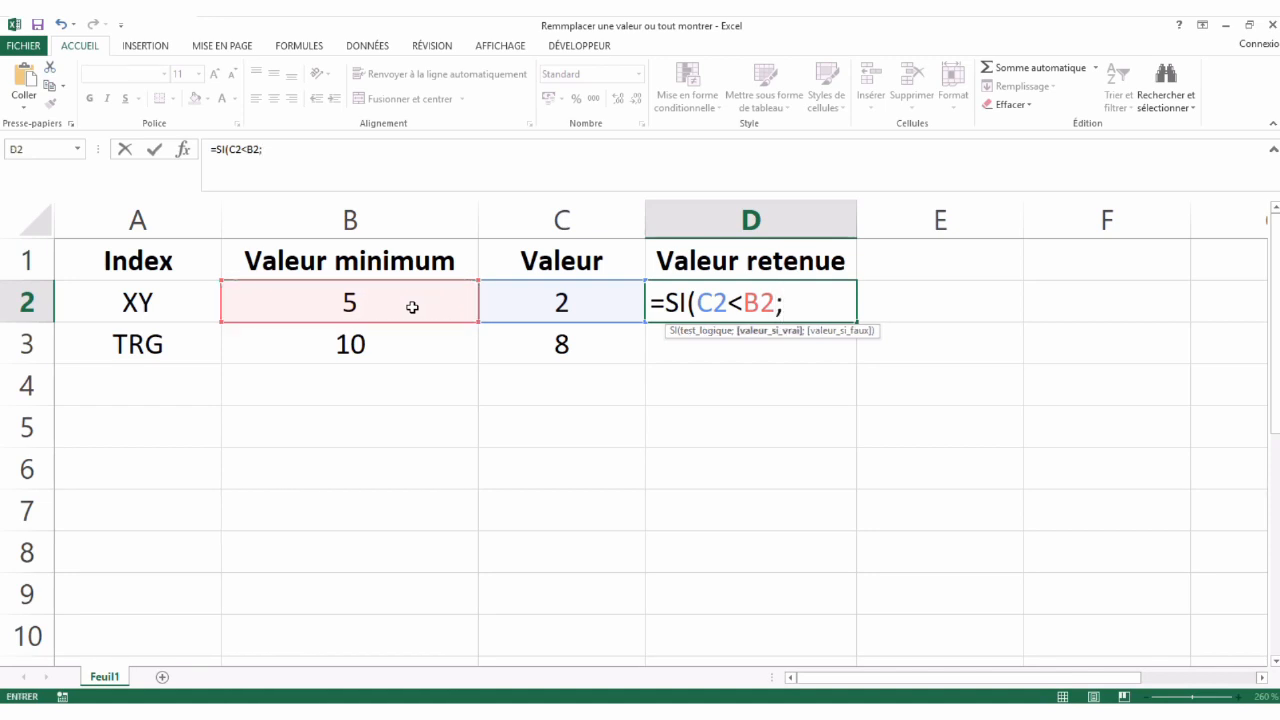
pyautogui.click(398, 300)
pyautogui.write(';')
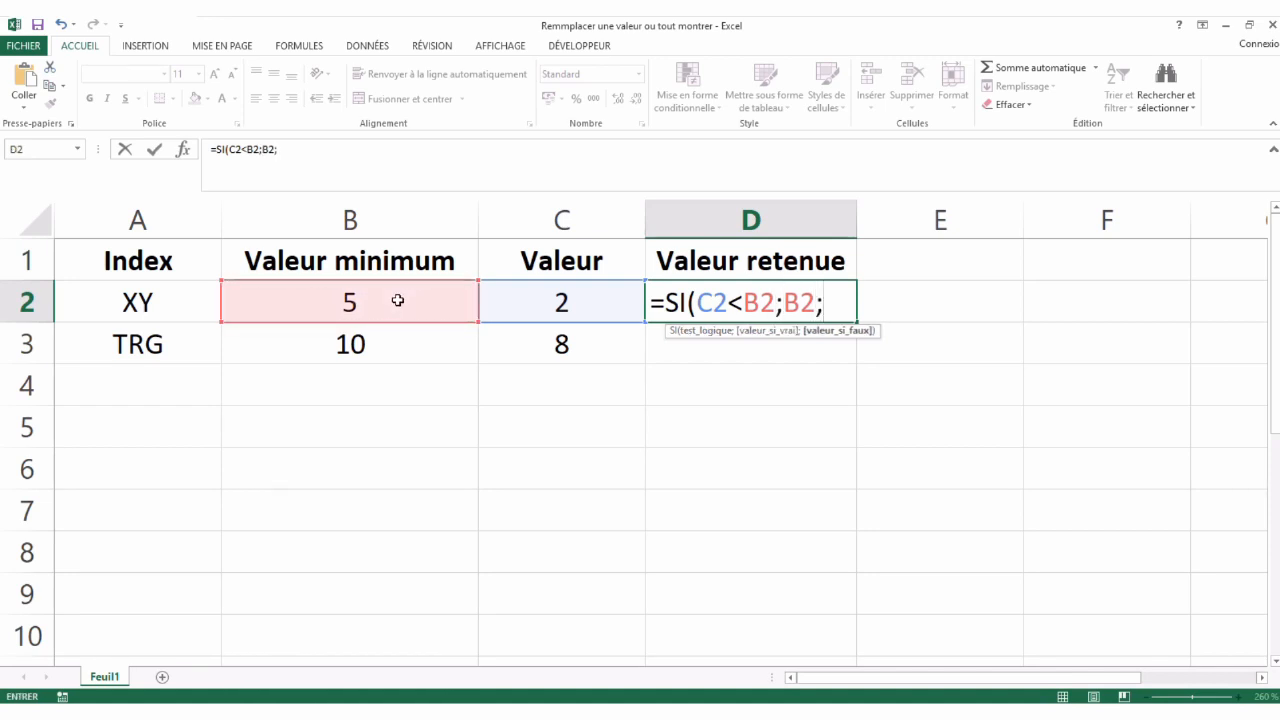
pyautogui.click(502, 298)
pyautogui.write(')')
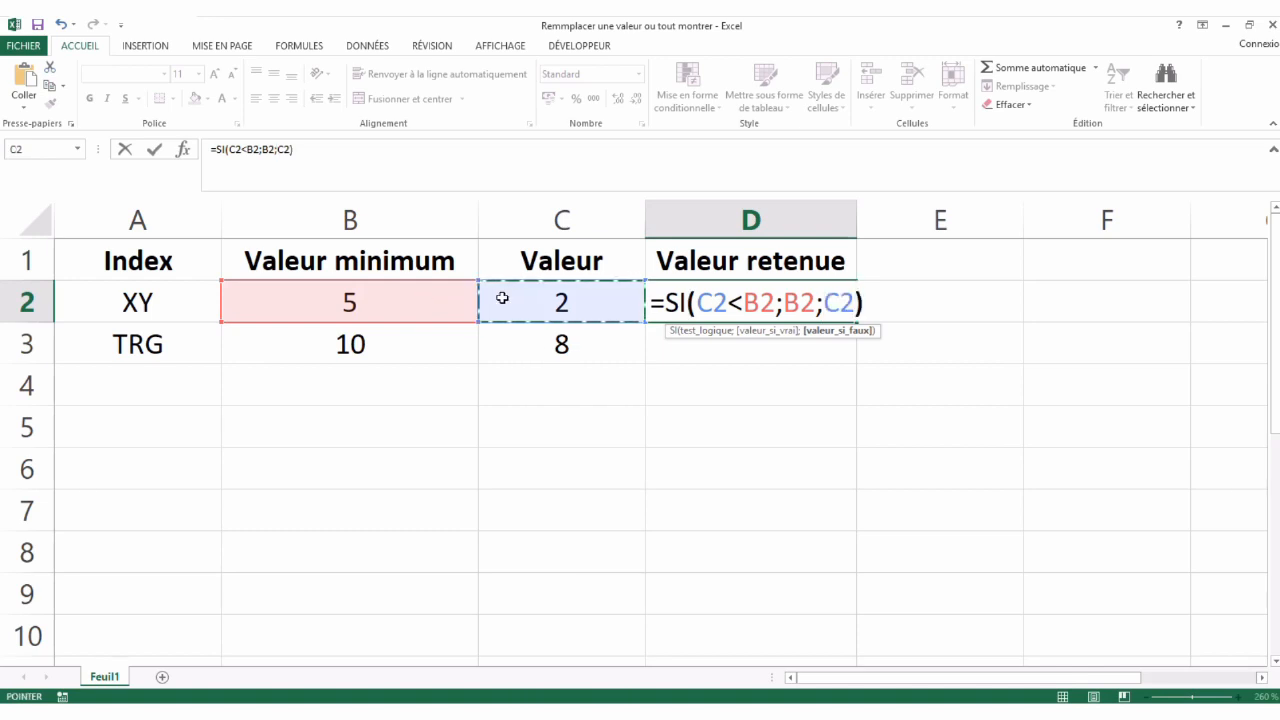
pyautogui.press('Return')
# Step: Fill the D2 formula down to D3 and centre both cells horizontally
pyautogui.press('Up')
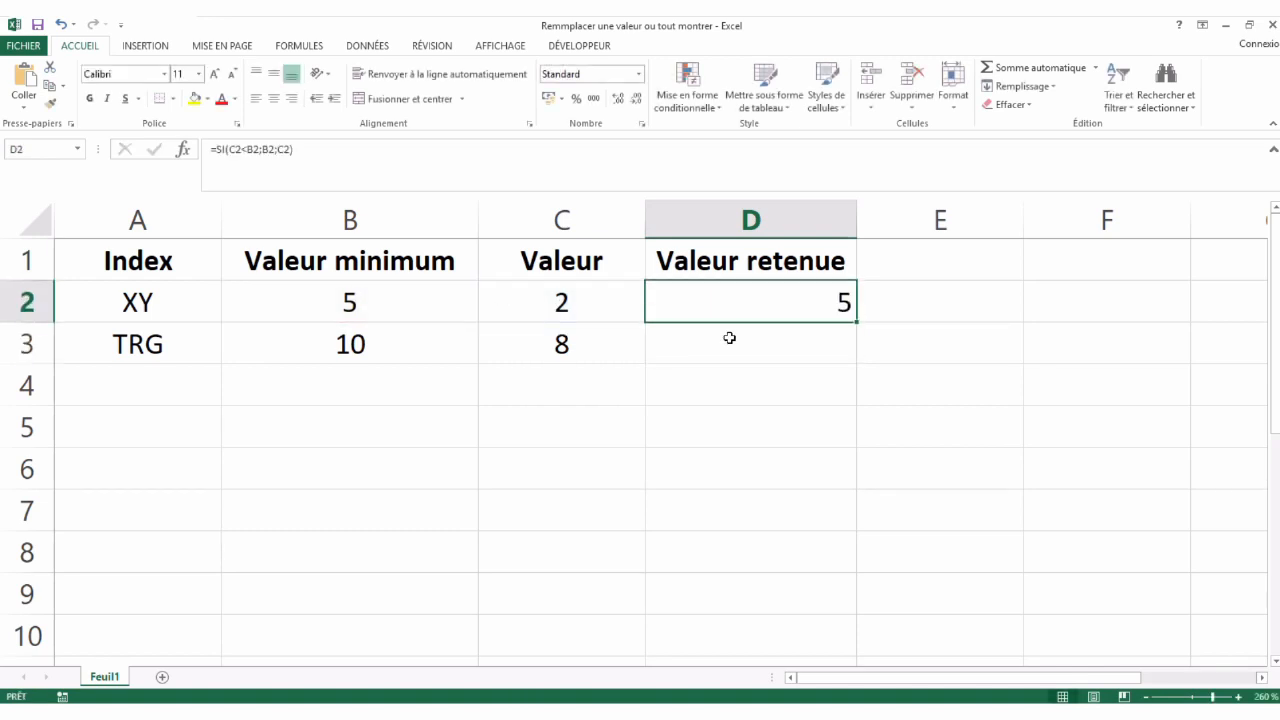
pyautogui.doubleClick(857, 322)
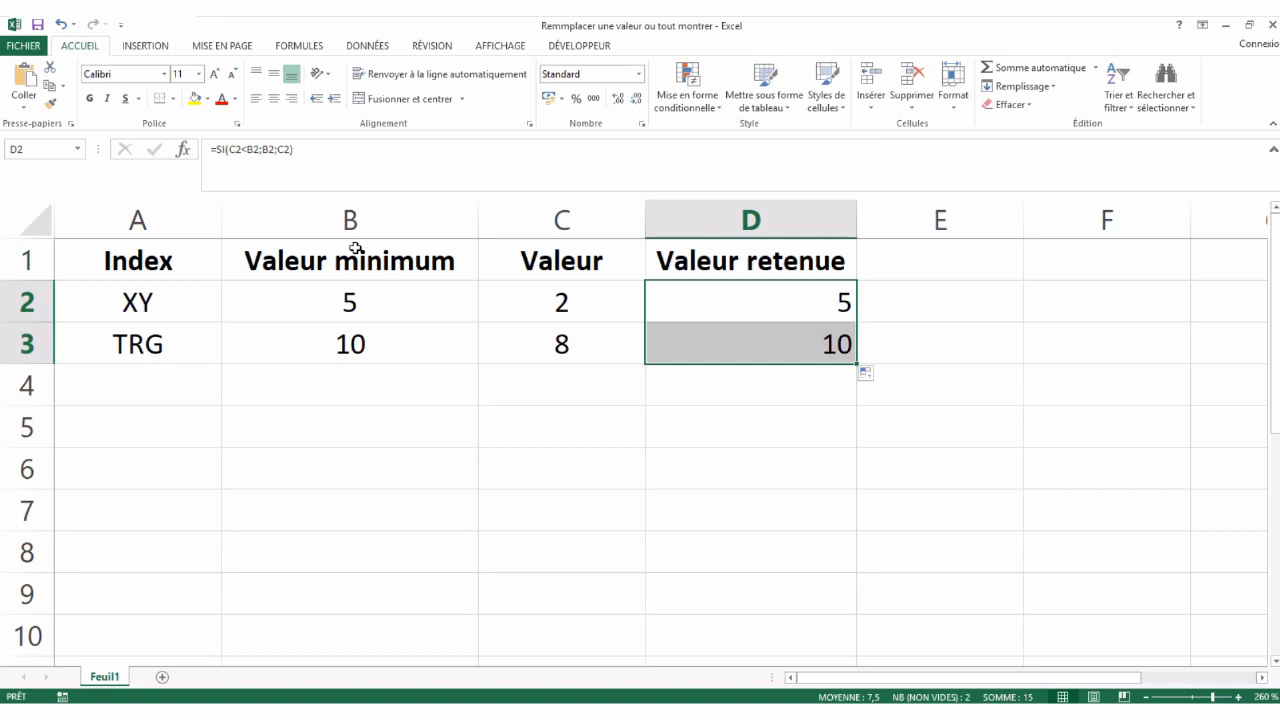
pyautogui.click(273, 98)
pyautogui.click(166, 373)
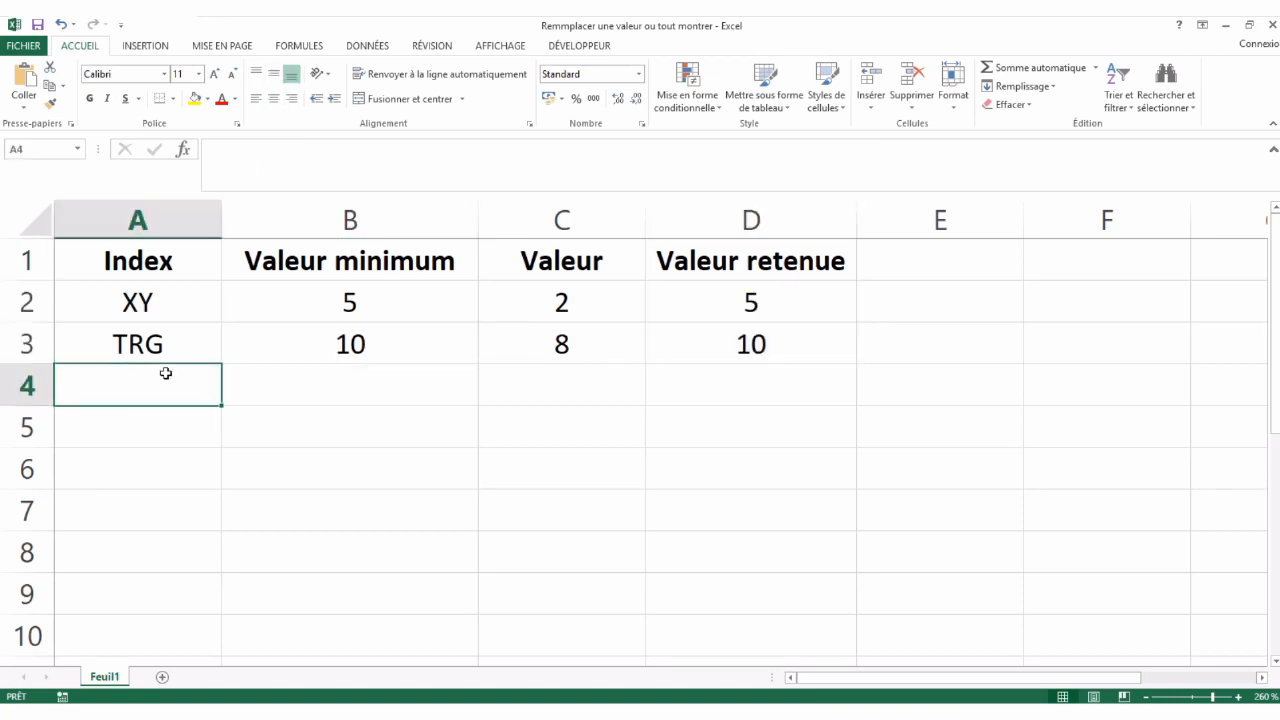
# Step: Test the formula with values above the minimum: set C2 to 8 and C3 to 11
pyautogui.click(585, 302)
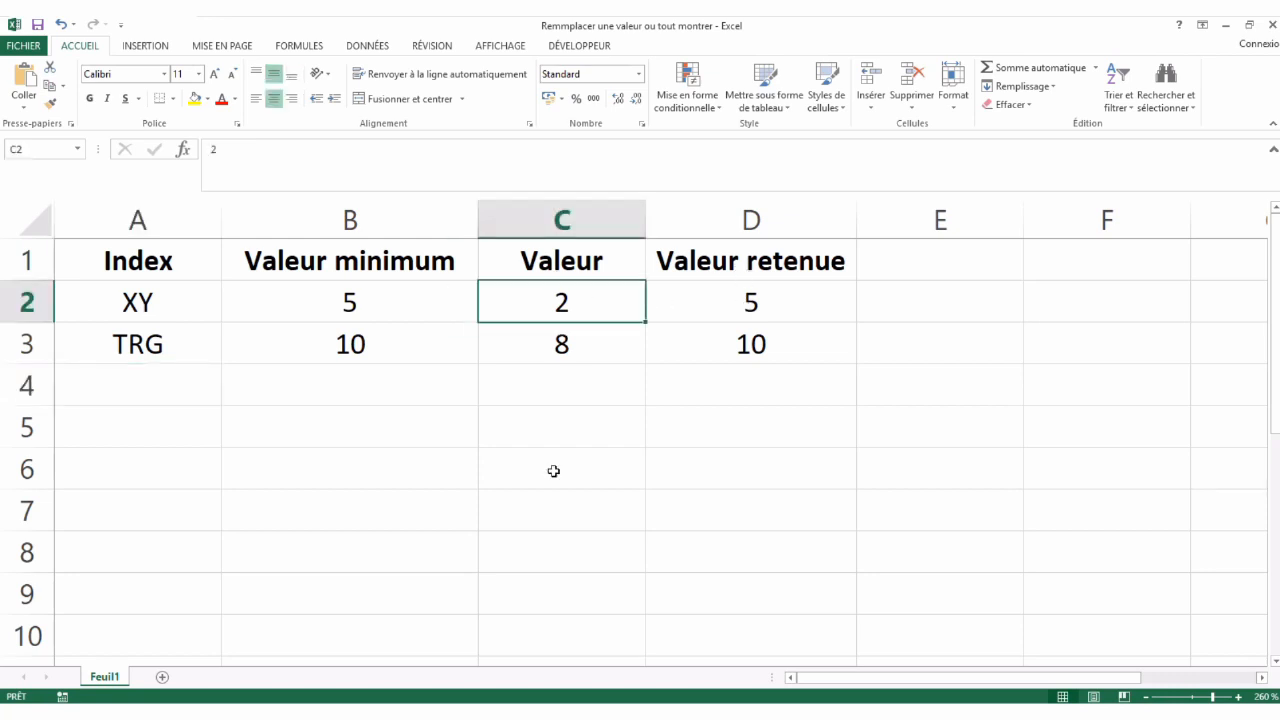
pyautogui.write('4')
pyautogui.press('BackSpace')
pyautogui.write('8')
pyautogui.press('Return')
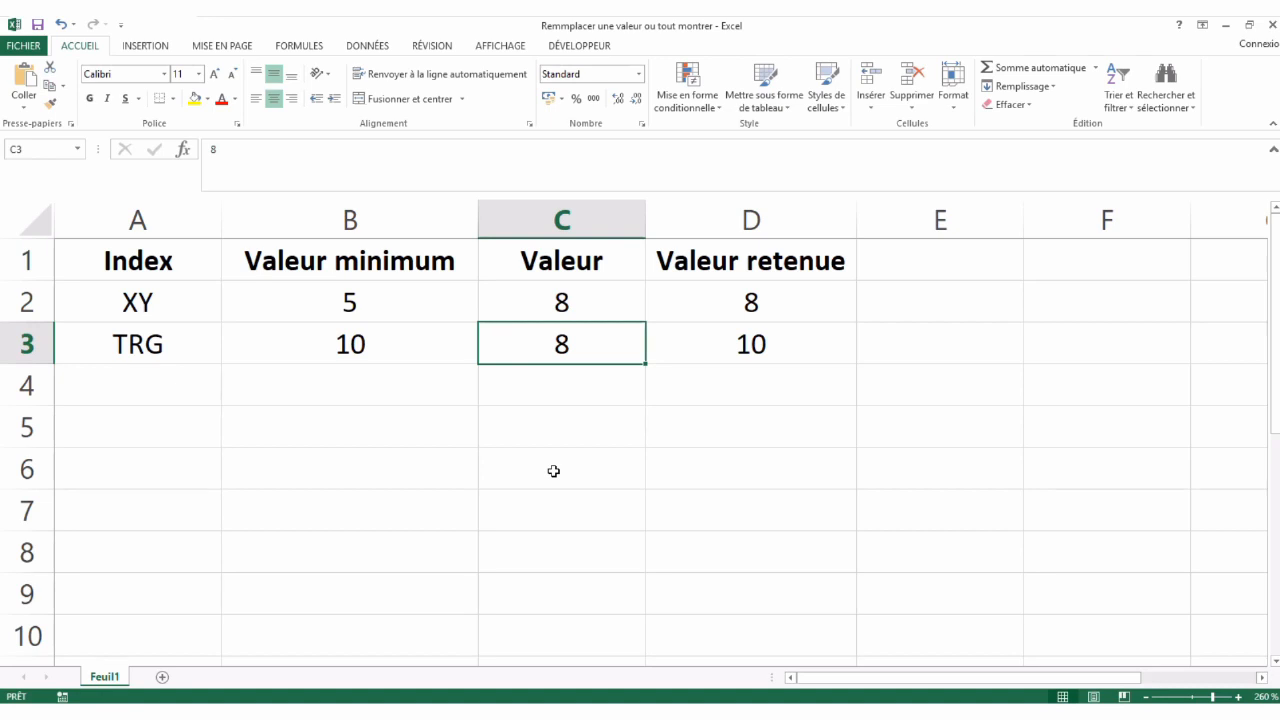
pyautogui.write('11')
pyautogui.press('Tab')
# Step: Test the formula with values below the minimum: set C2 to 4 and C3 to 9
pyautogui.press('Left')
pyautogui.press('Up')
pyautogui.write('4')
pyautogui.press('Return')
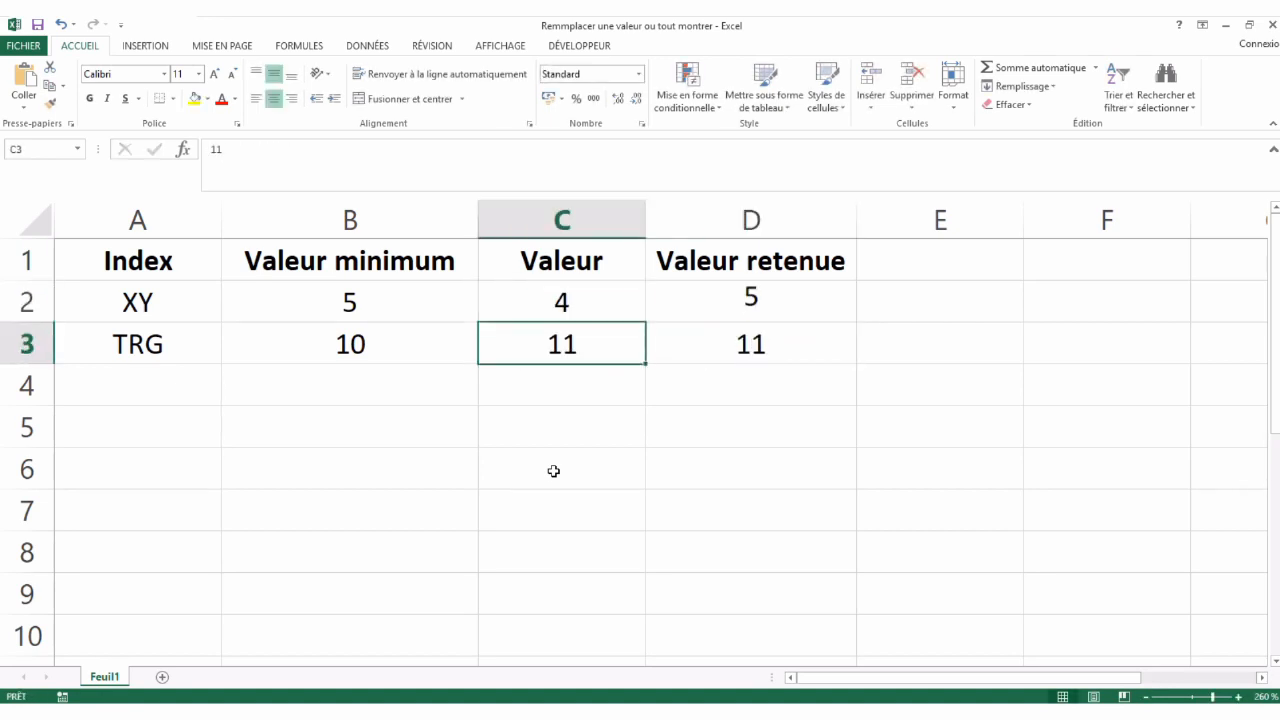
pyautogui.write('9')
pyautogui.press('Tab')
pyautogui.press('Left')
# Step: Review the Valeur minimum, Valeur and Valeur retenue columns and compare the SI formulas in D2 and D3 with their source cells
pyautogui.moveTo(211, 227); pyautogui.dragTo(686, 263)
pyautogui.click(577, 296)
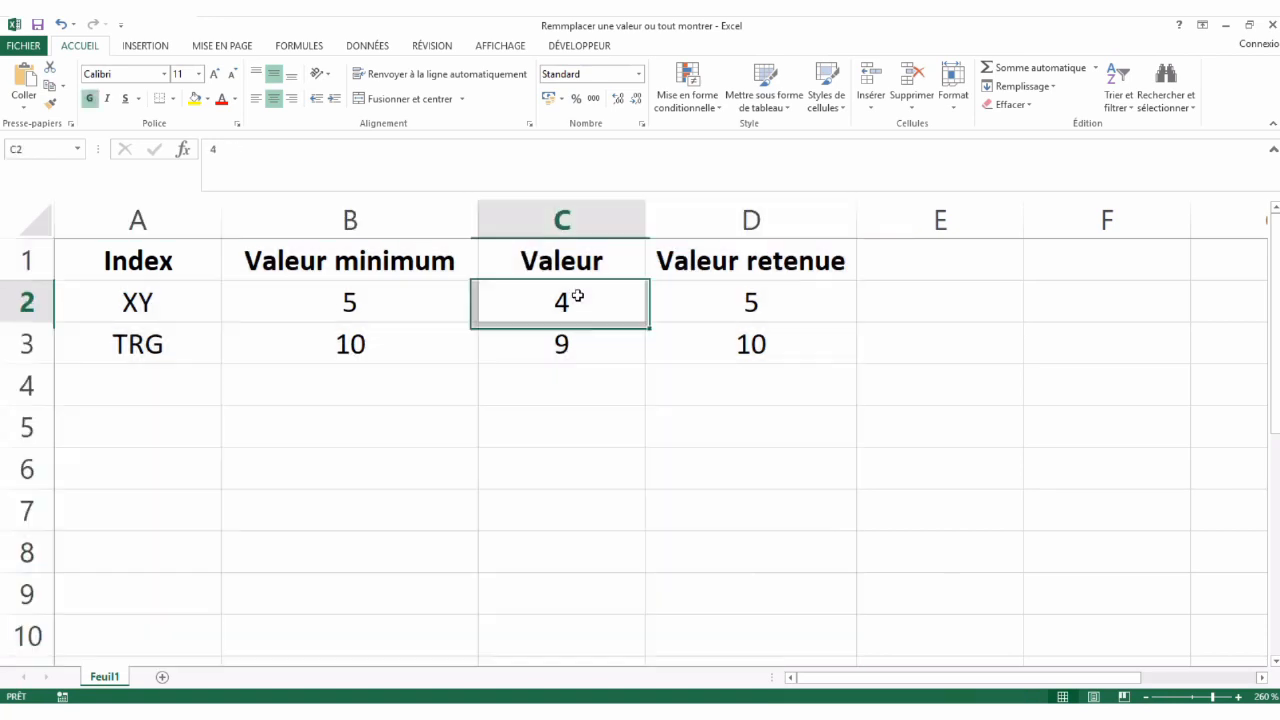
pyautogui.click(706, 326)
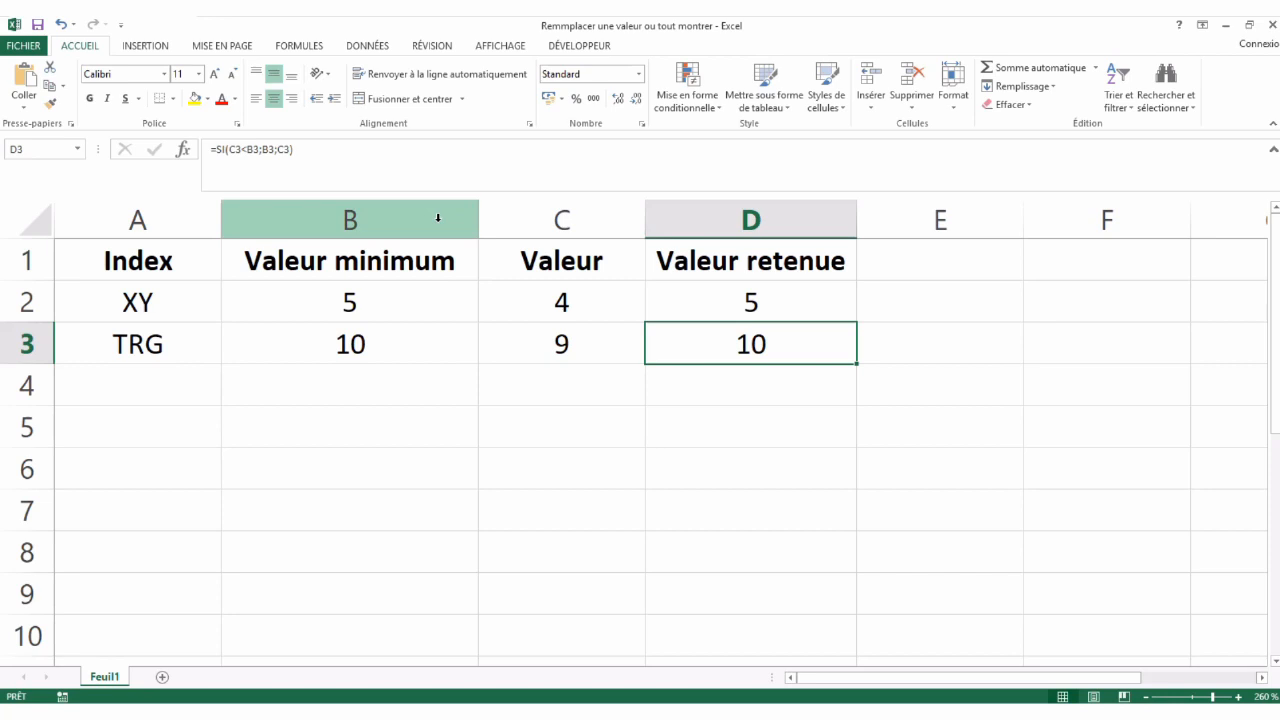
pyautogui.click(437, 258)
pyautogui.click(557, 260)
pyautogui.click(676, 257)
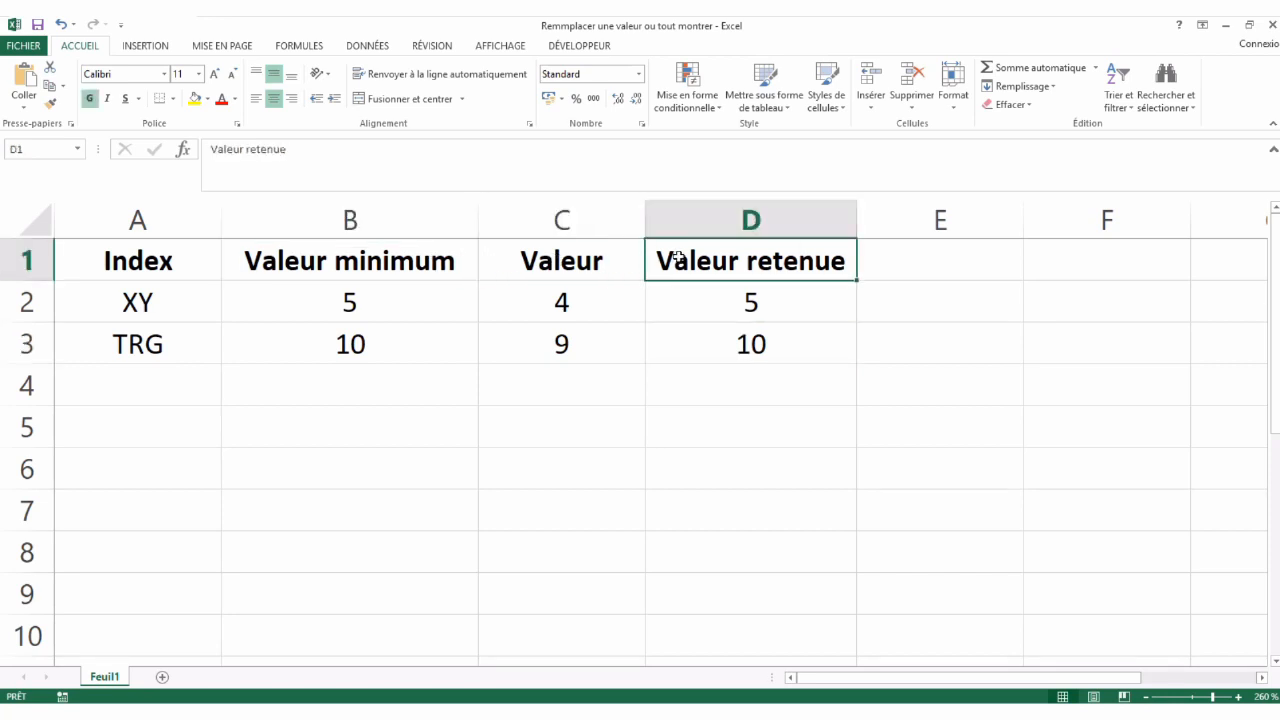
pyautogui.click(677, 298)
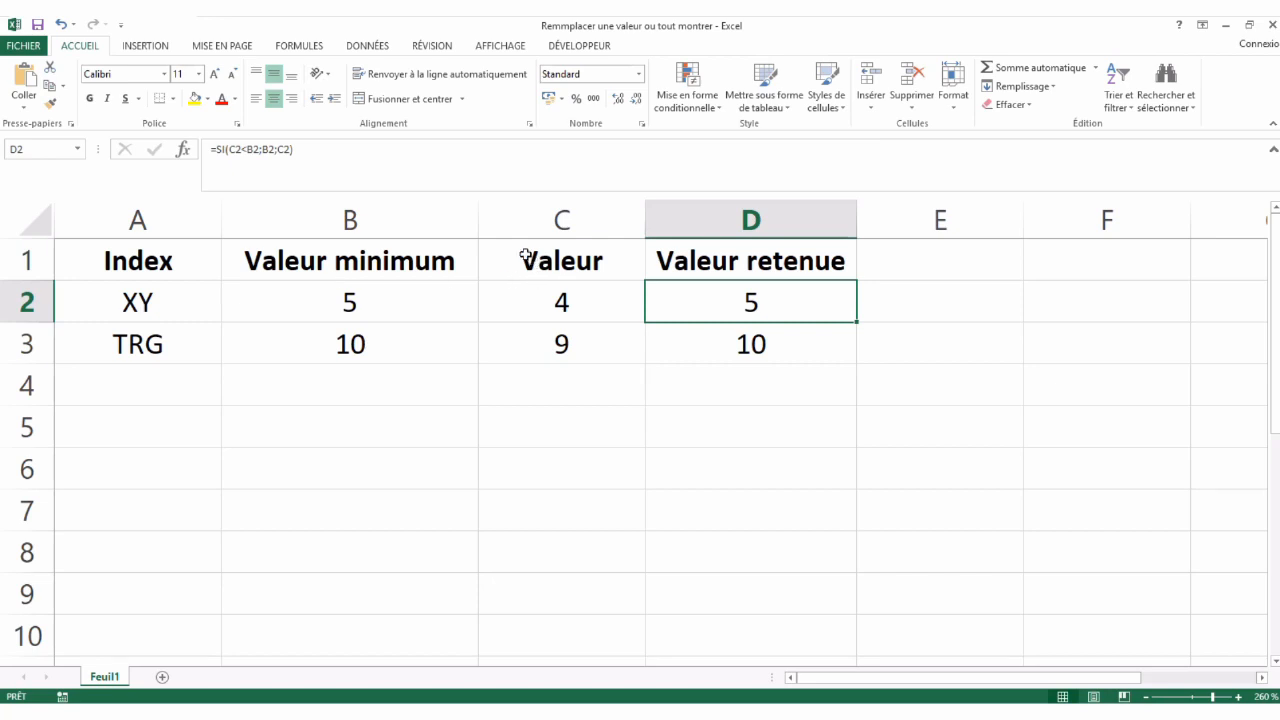
pyautogui.click(572, 254)
pyautogui.click(684, 259)
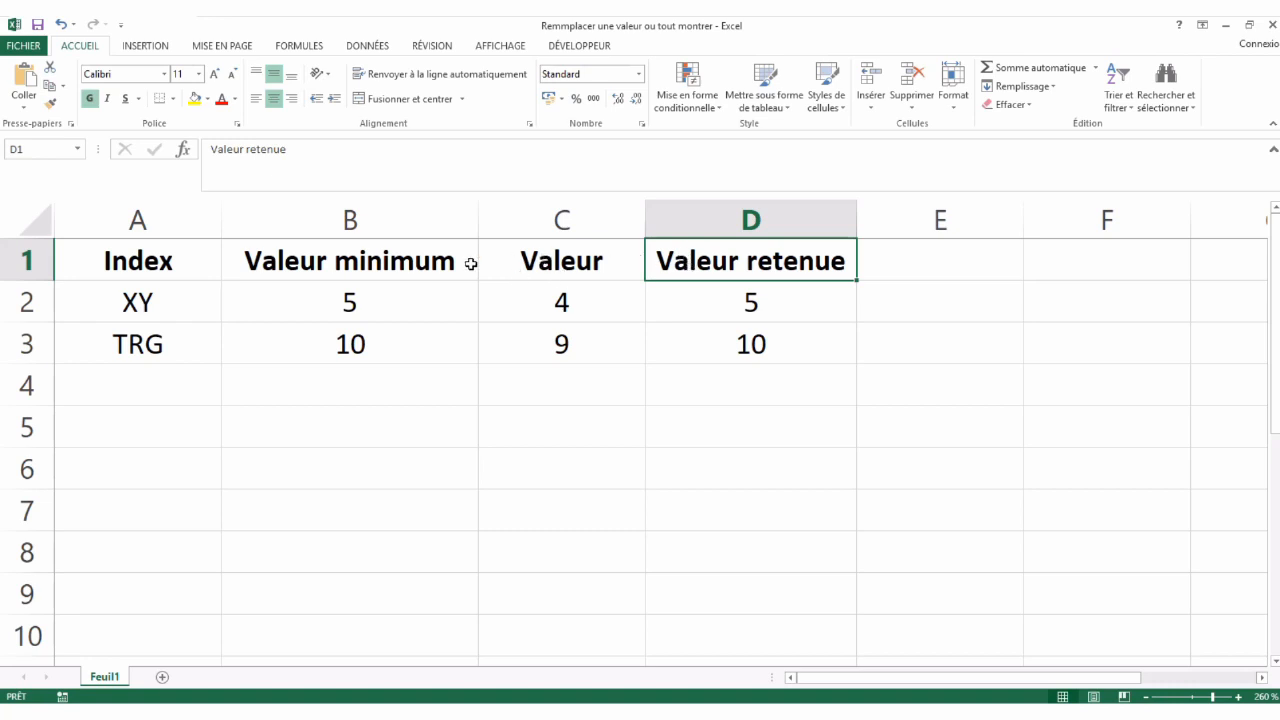
pyautogui.click(395, 298)
pyautogui.click(535, 316)
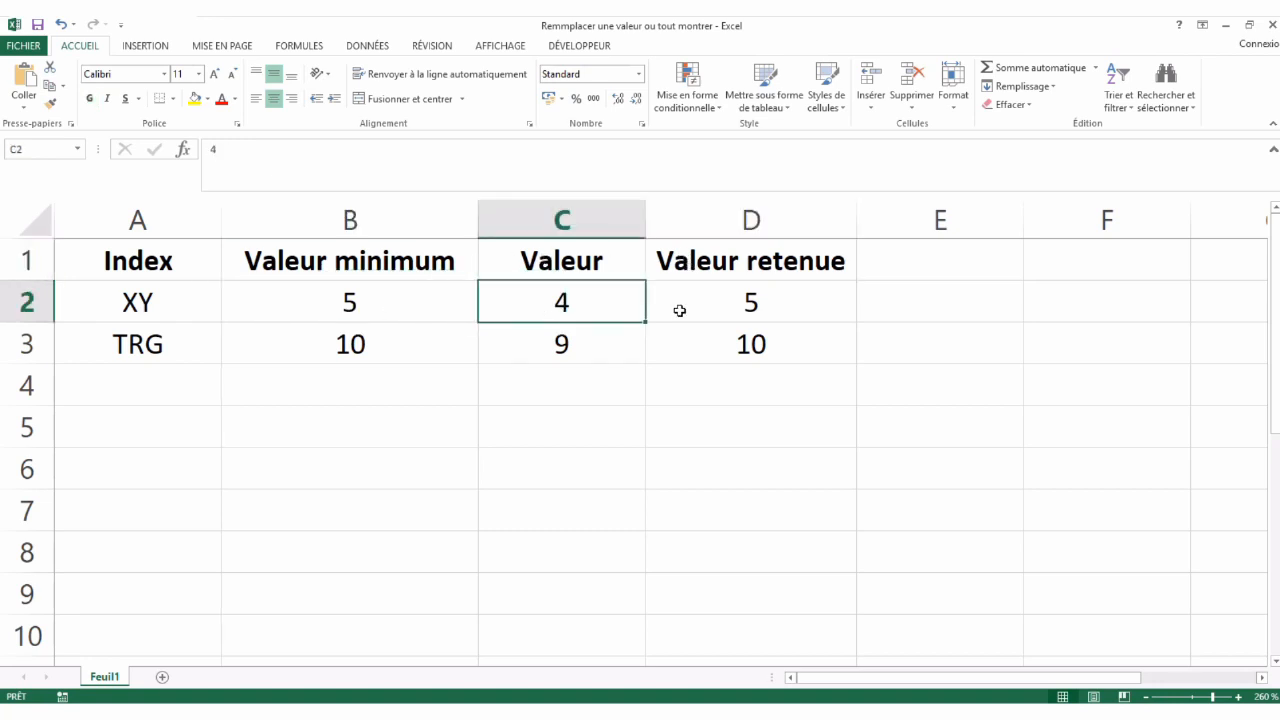
pyautogui.click(686, 312)
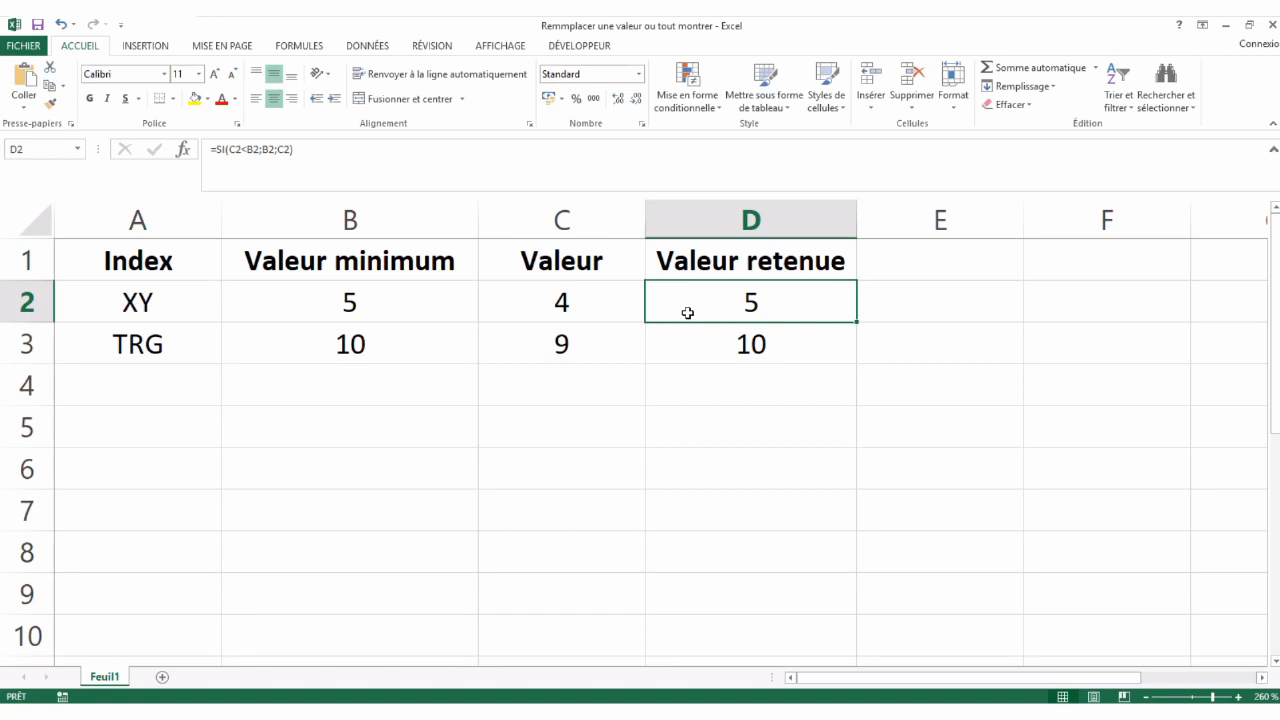